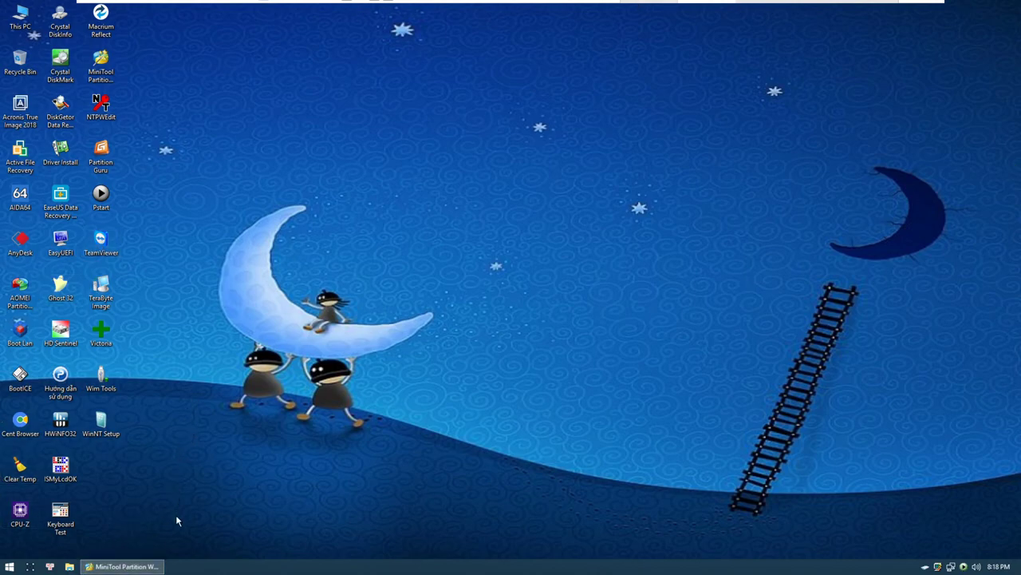
{"action": "left_click", "coordinate": [124, 565]}
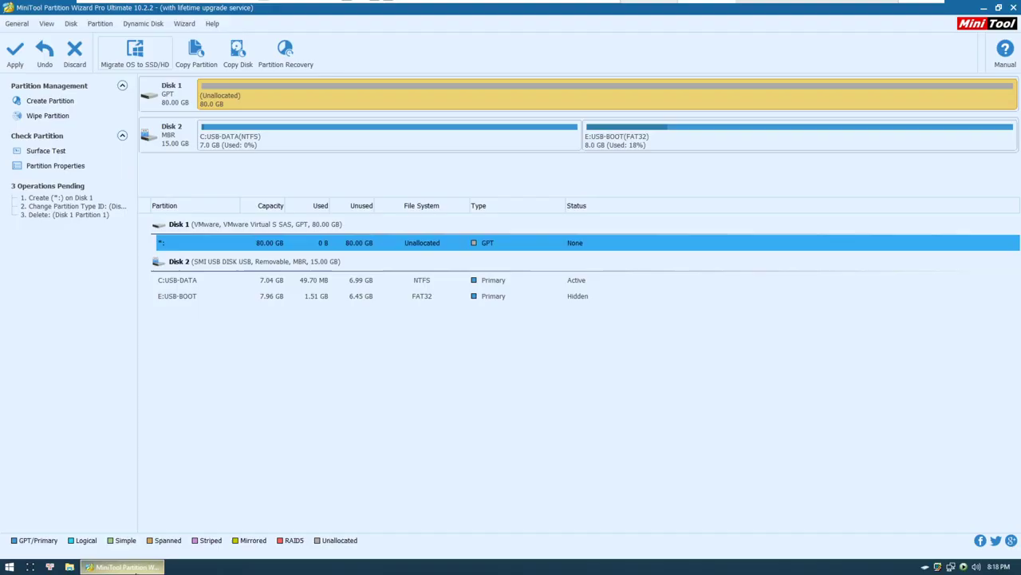
{"action": "left_click", "coordinate": [132, 566]}
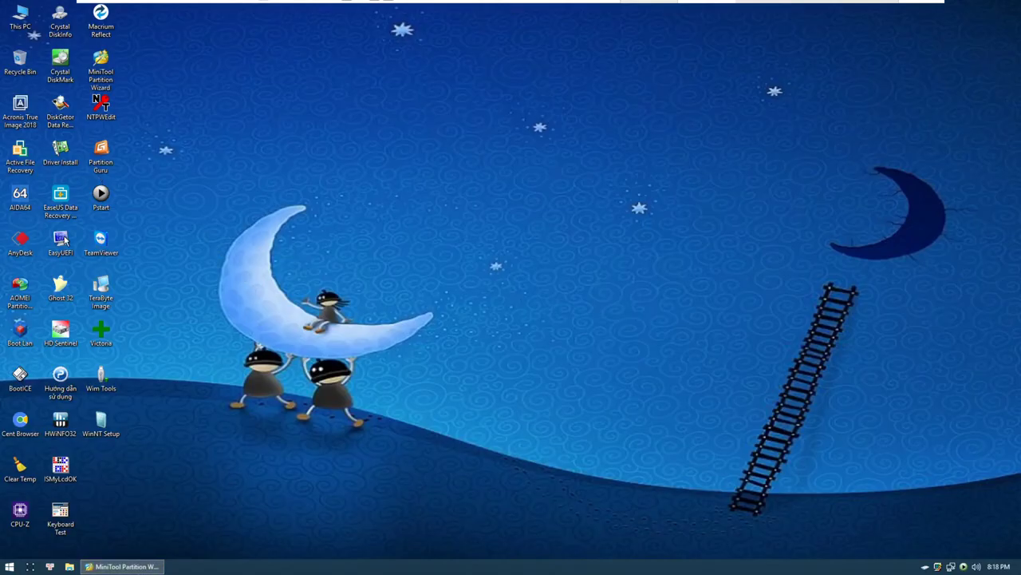
{"action": "left_click", "coordinate": [4, 566]}
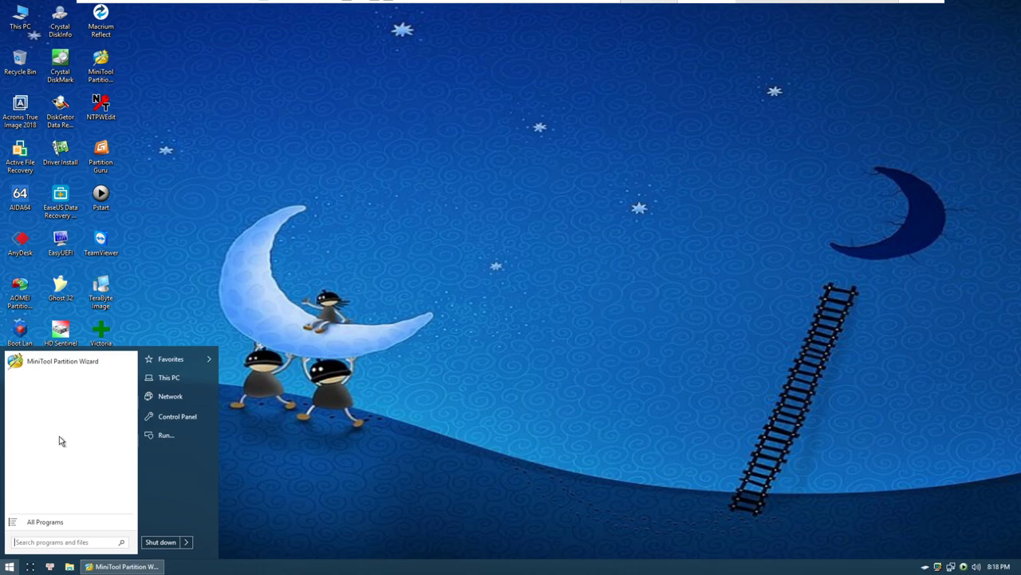
{"action": "left_click", "coordinate": [63, 519]}
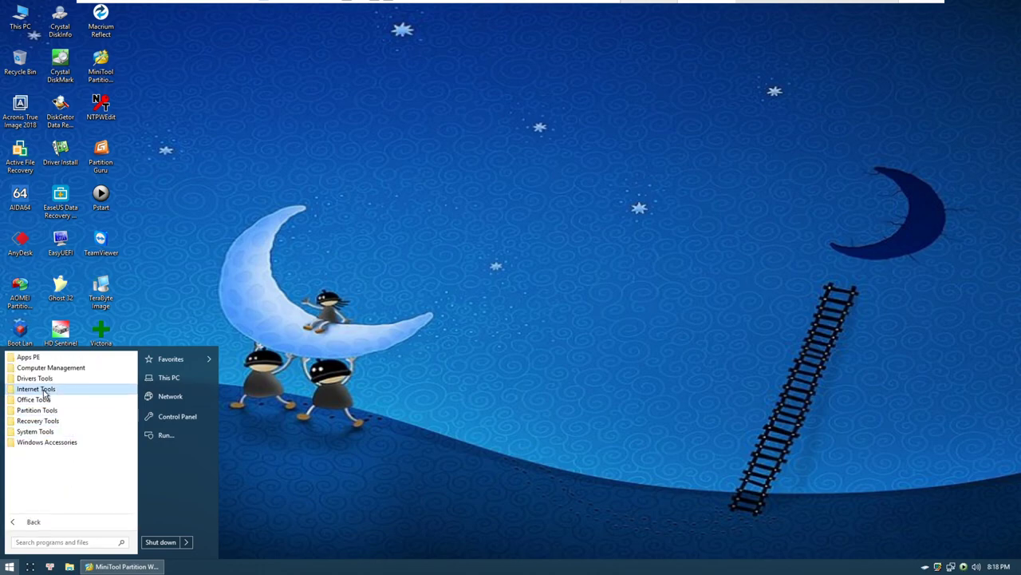
{"action": "left_click", "coordinate": [57, 443]}
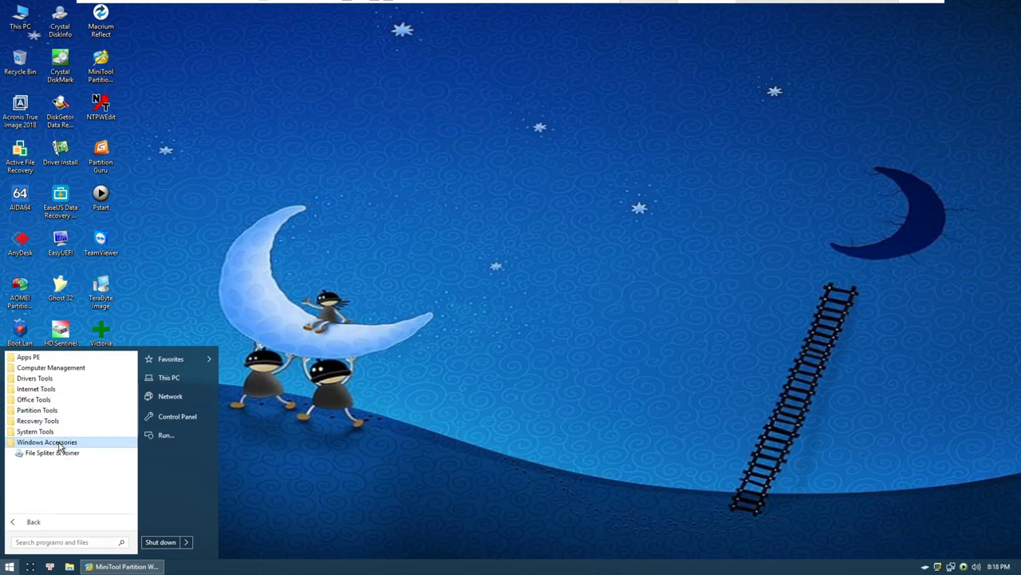
{"action": "left_click", "coordinate": [228, 288]}
Step: Bring up MiniTool Partition Wizard and quit it, discarding all pending operations
{"action": "left_click", "coordinate": [121, 566]}
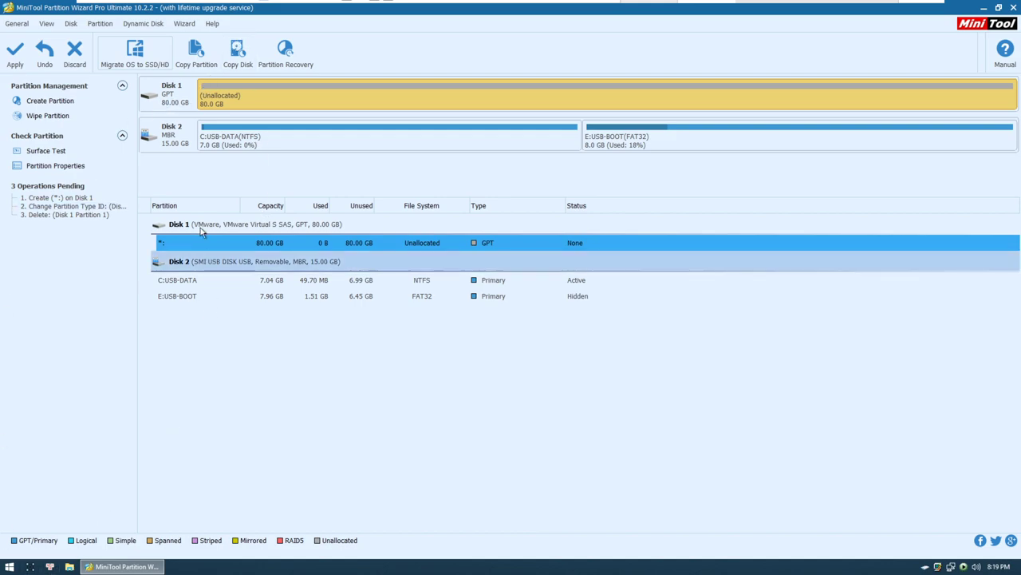
{"action": "left_click", "coordinate": [162, 101]}
{"action": "left_click", "coordinate": [258, 98]}
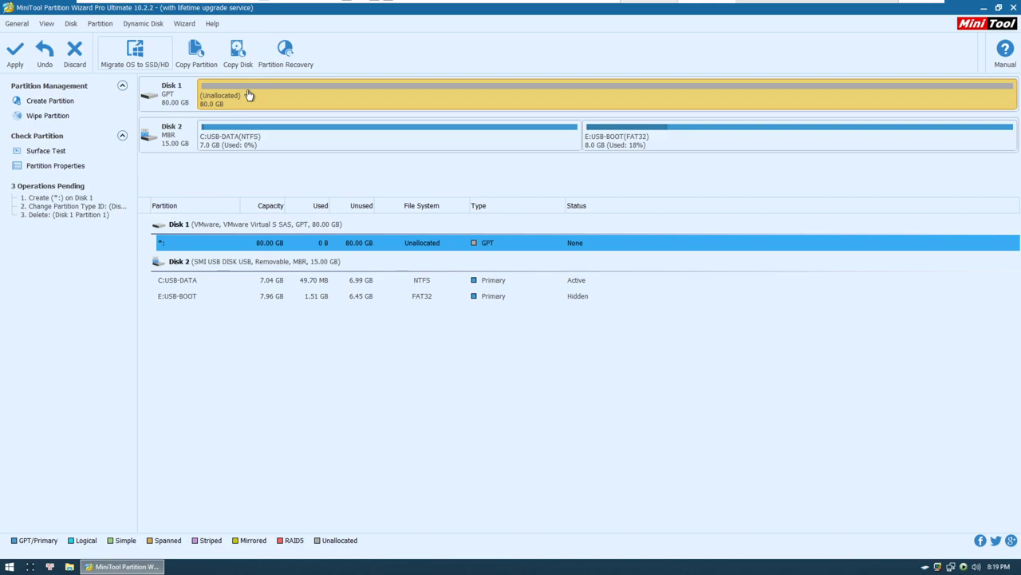
{"action": "left_click", "coordinate": [166, 102]}
{"action": "left_click", "coordinate": [254, 88]}
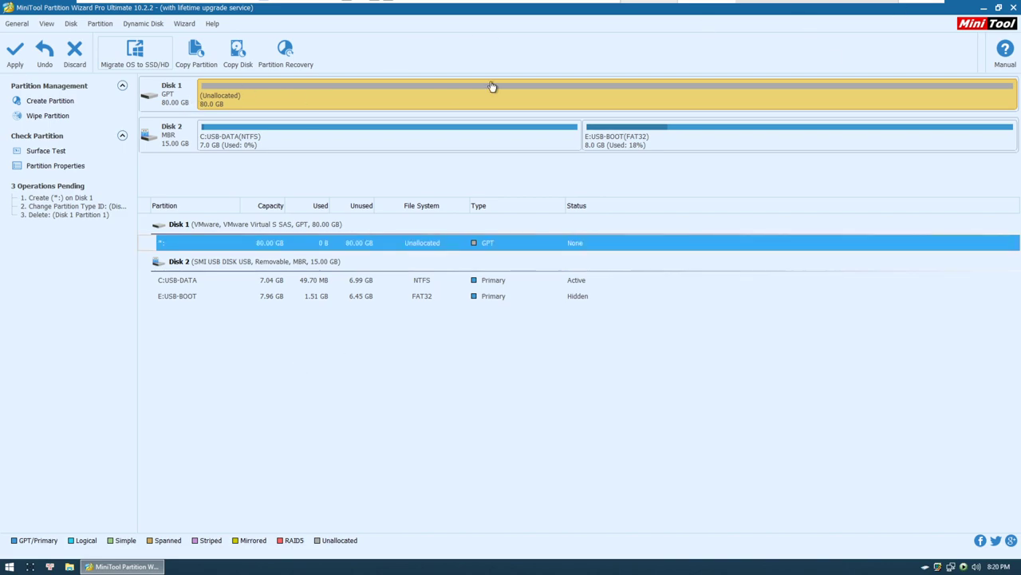
{"action": "left_click", "coordinate": [1013, 8]}
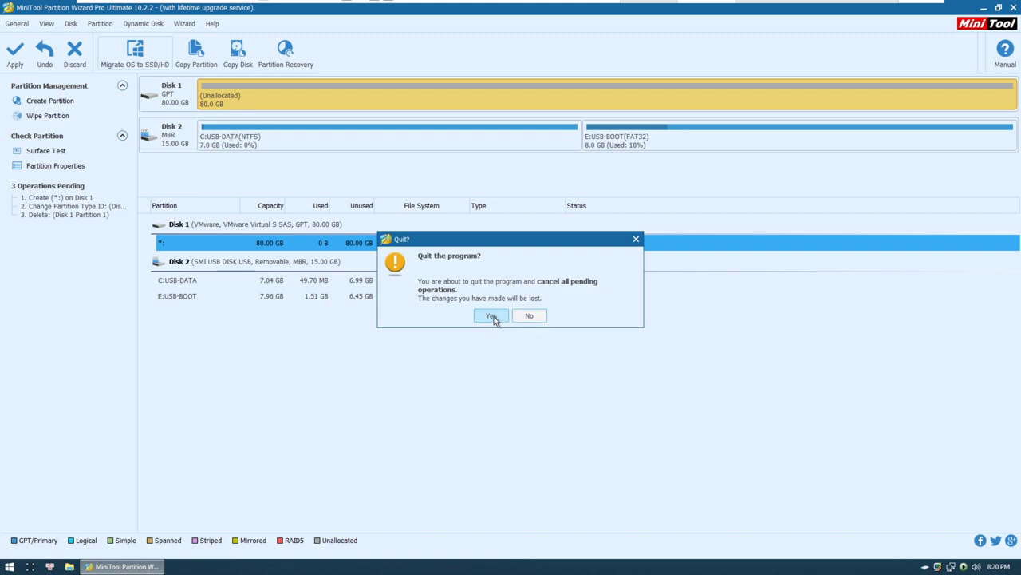
{"action": "left_click", "coordinate": [493, 316]}
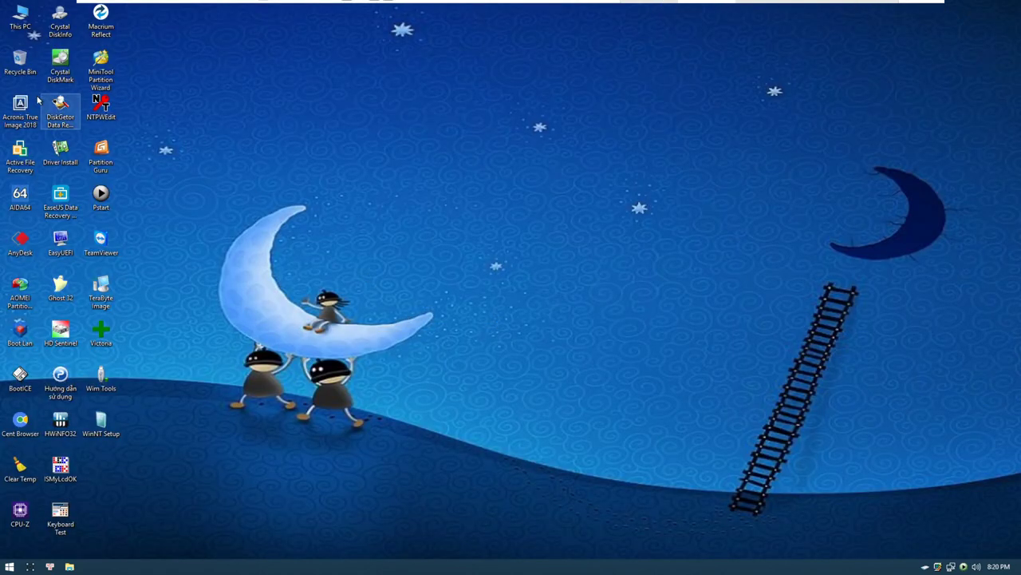
{"action": "left_click_drag", "start_coordinate": [3, 6], "coordinate": [687, 349]}
{"action": "left_click", "coordinate": [461, 229]}
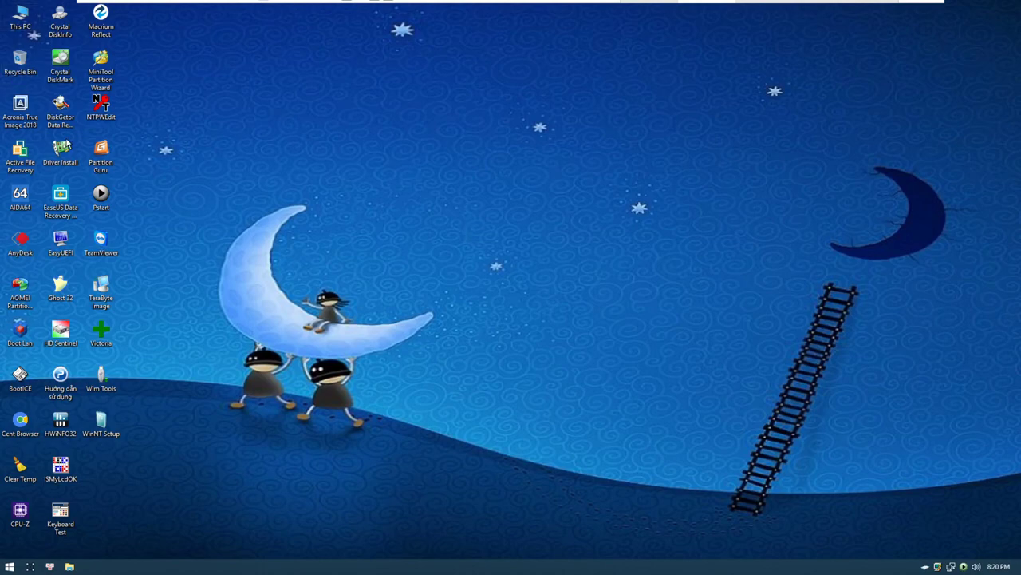
{"action": "mouse_move", "coordinate": [2, 4]}
{"action": "left_mouse_down"}
{"action": "mouse_move", "coordinate": [319, 550]}
{"action": "mouse_move", "coordinate": [119, 128]}
{"action": "mouse_move", "coordinate": [2, 4]}
{"action": "left_mouse_up"}
{"action": "left_click", "coordinate": [459, 232]}
{"action": "left_click_drag", "start_coordinate": [2, 5], "coordinate": [426, 354]}
{"action": "left_click", "coordinate": [427, 354]}
{"action": "left_click_drag", "start_coordinate": [3, 4], "coordinate": [531, 296]}
{"action": "left_click", "coordinate": [531, 296]}
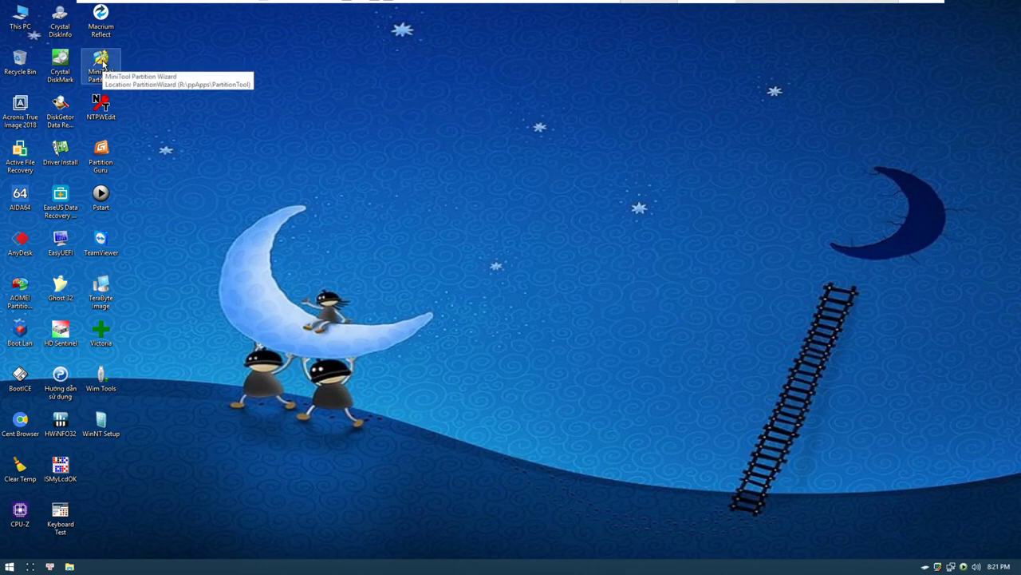
Step: Launch MiniTool Partition Wizard from the desktop
{"action": "left_click", "coordinate": [100, 64]}
{"action": "left_click", "coordinate": [489, 210]}
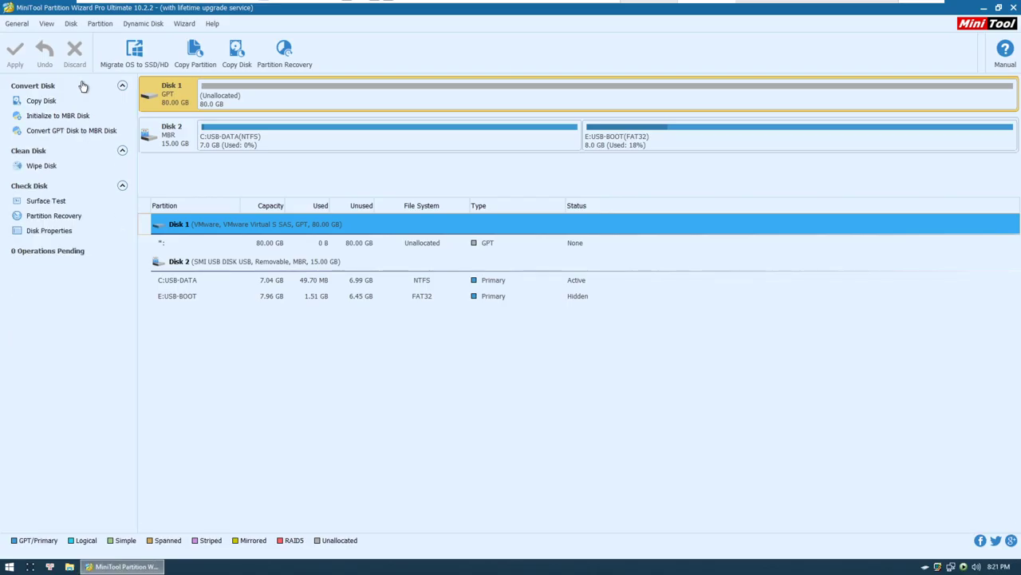
Step: Queue a conversion of Disk 1 from a GPT disk to an MBR disk
{"action": "right_click", "coordinate": [166, 99]}
{"action": "left_click", "coordinate": [208, 192]}
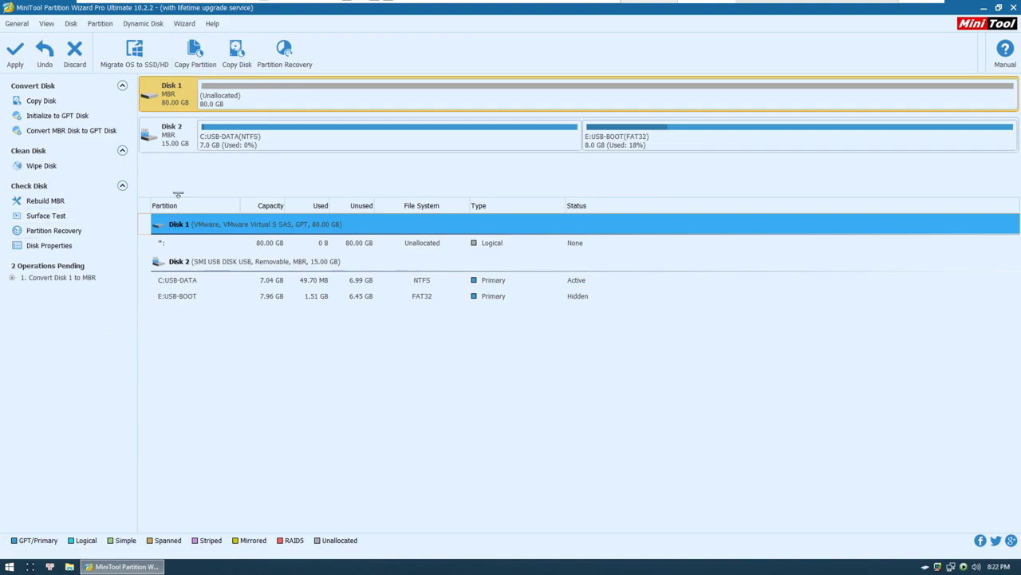
{"action": "left_click", "coordinate": [166, 131]}
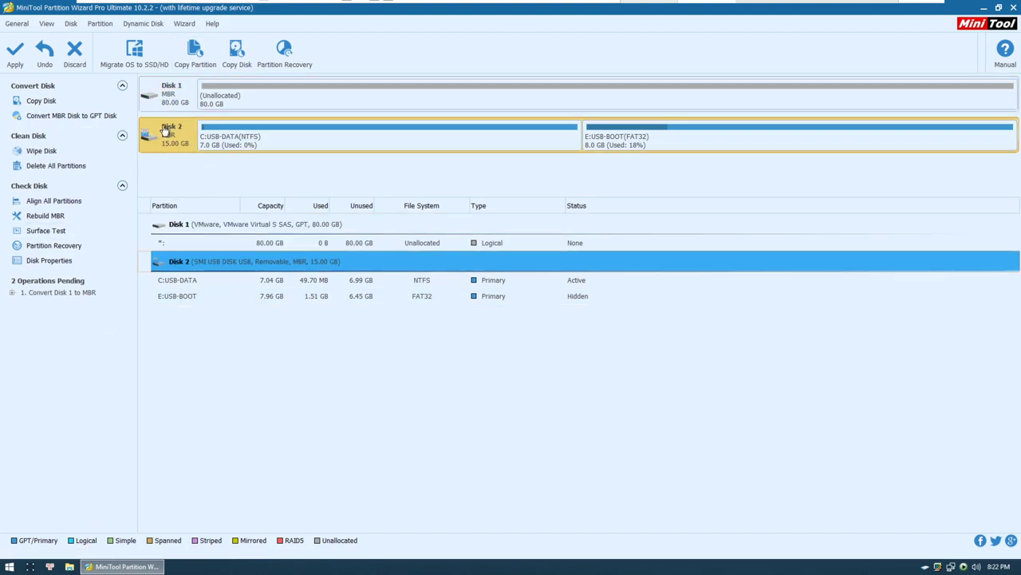
{"action": "left_click", "coordinate": [167, 98]}
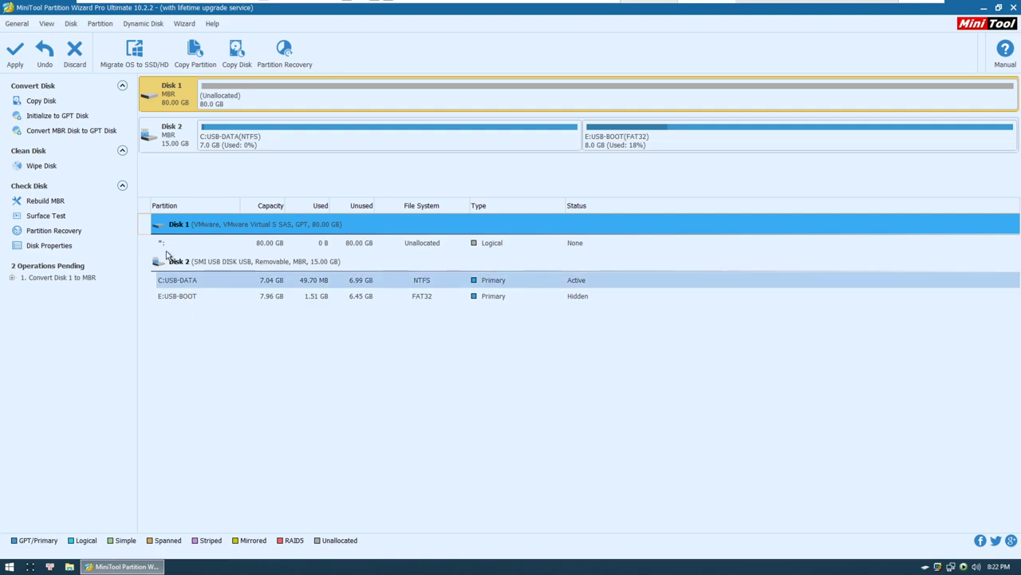
Step: Convert Disk 1 from an MBR disk to a GPT disk and apply the pending changes
{"action": "right_click", "coordinate": [168, 94]}
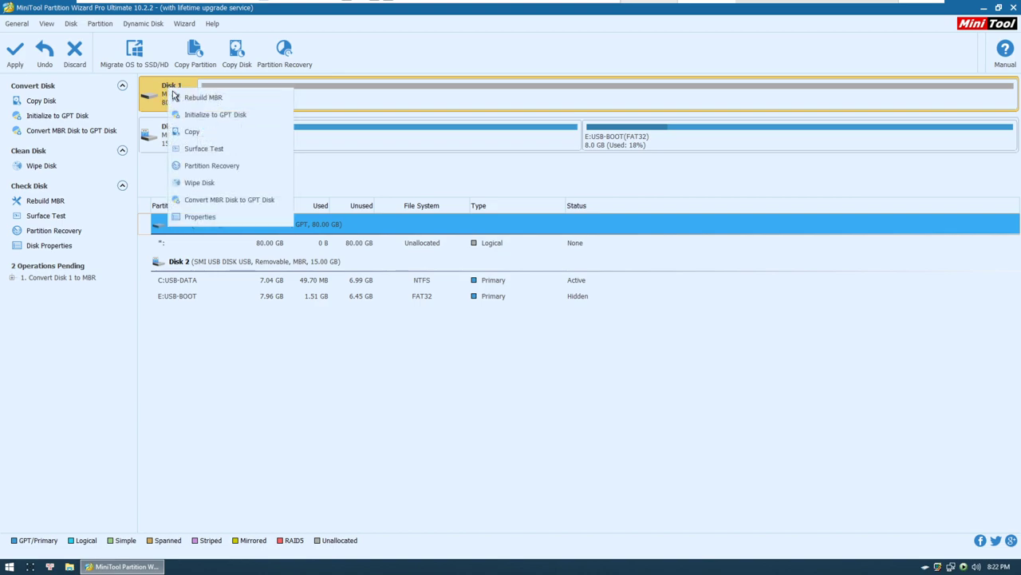
{"action": "left_click", "coordinate": [244, 200]}
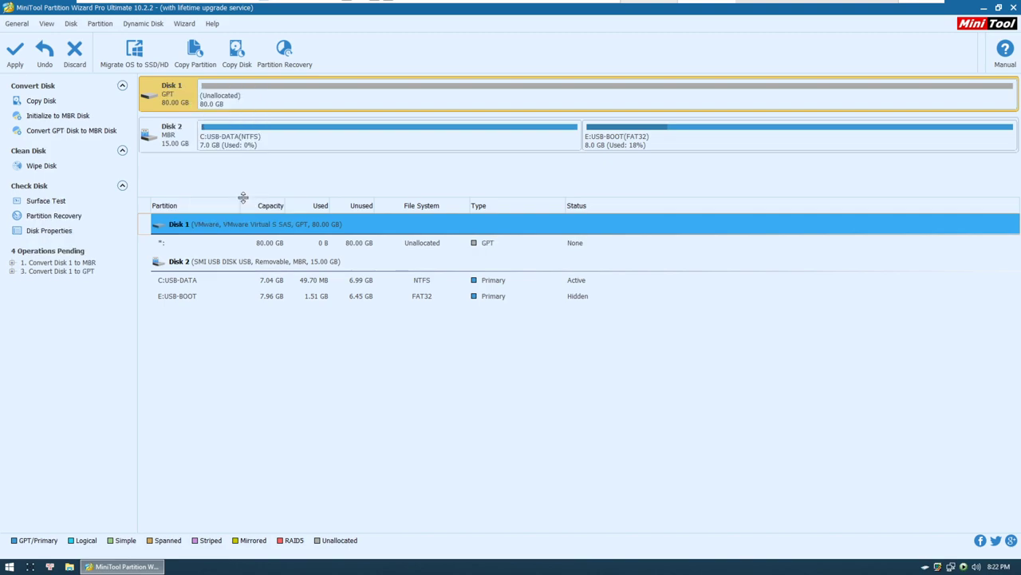
{"action": "left_click", "coordinate": [14, 64]}
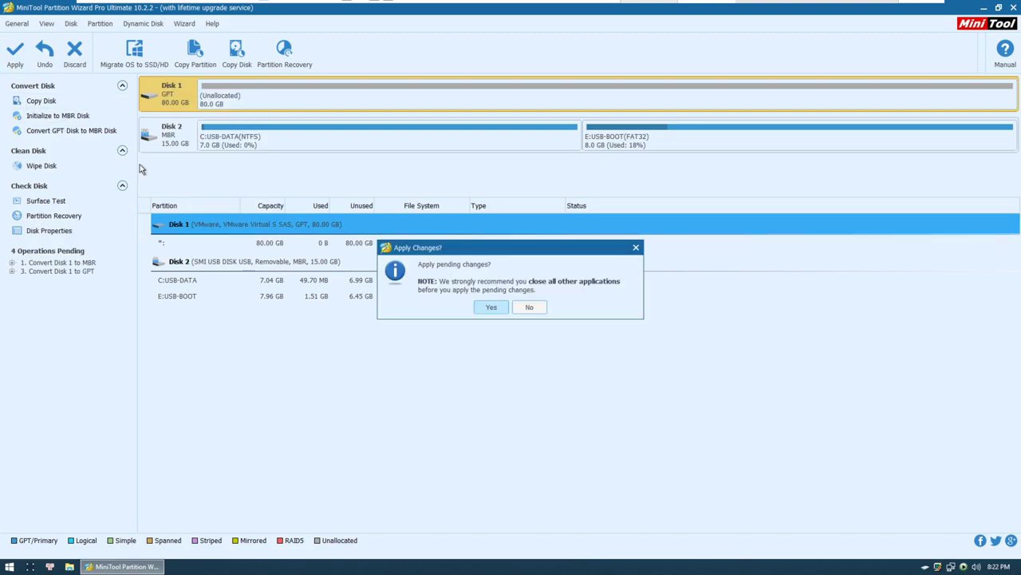
{"action": "left_click", "coordinate": [493, 308]}
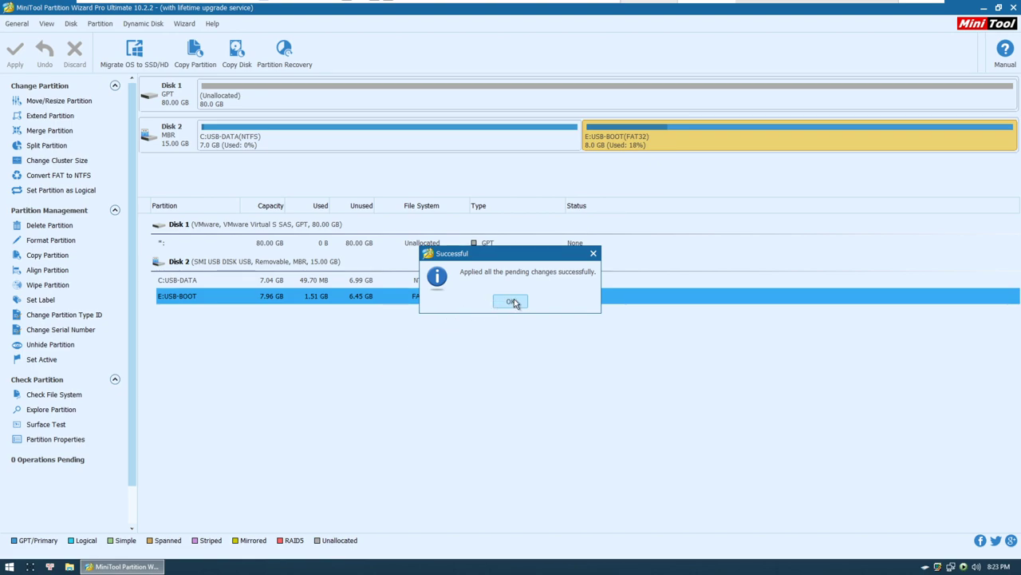
{"action": "left_click", "coordinate": [513, 301]}
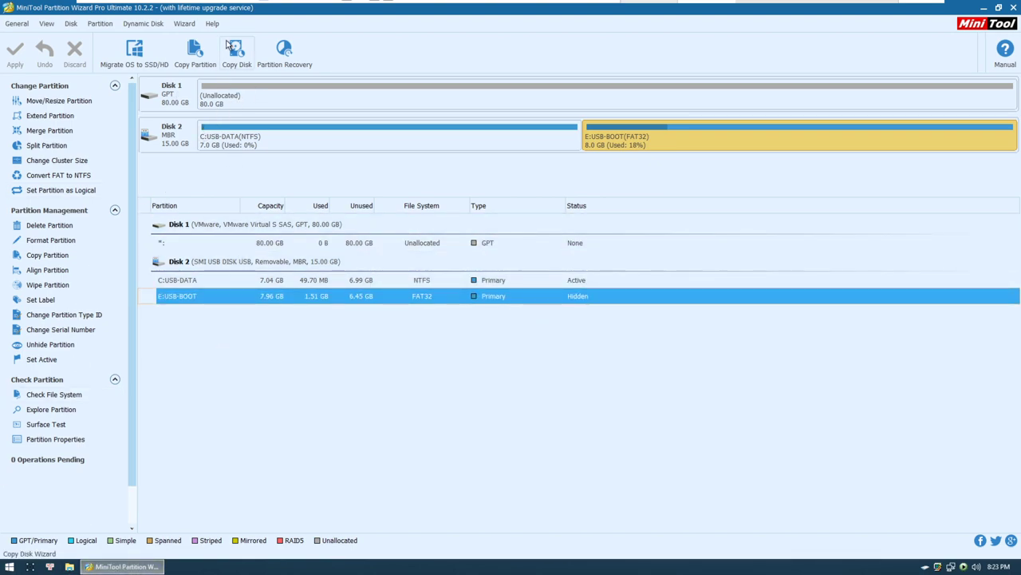
Step: Start creating a new partition in the unallocated space of Disk 1
{"action": "left_click", "coordinate": [251, 93]}
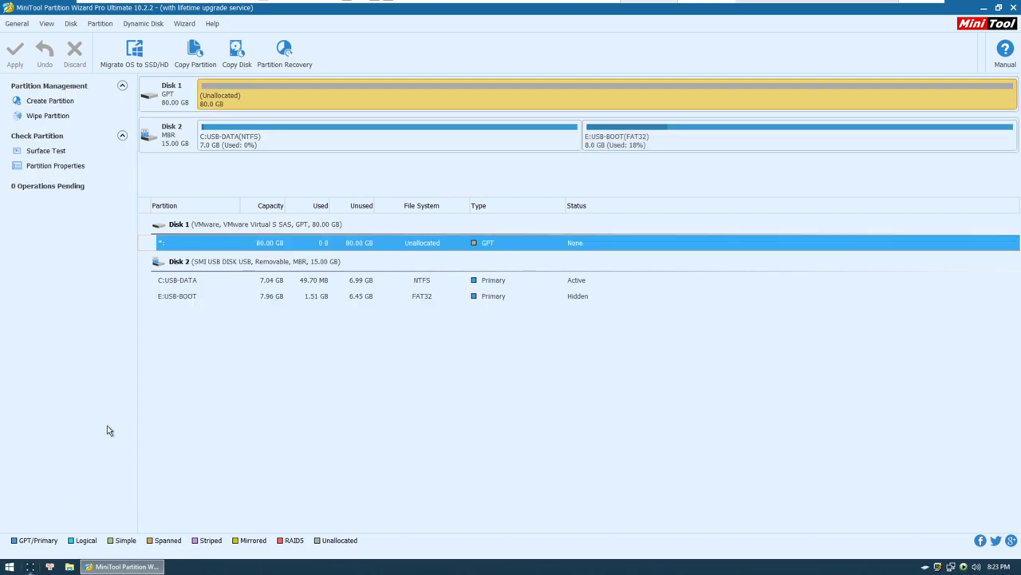
{"action": "right_click", "coordinate": [247, 101]}
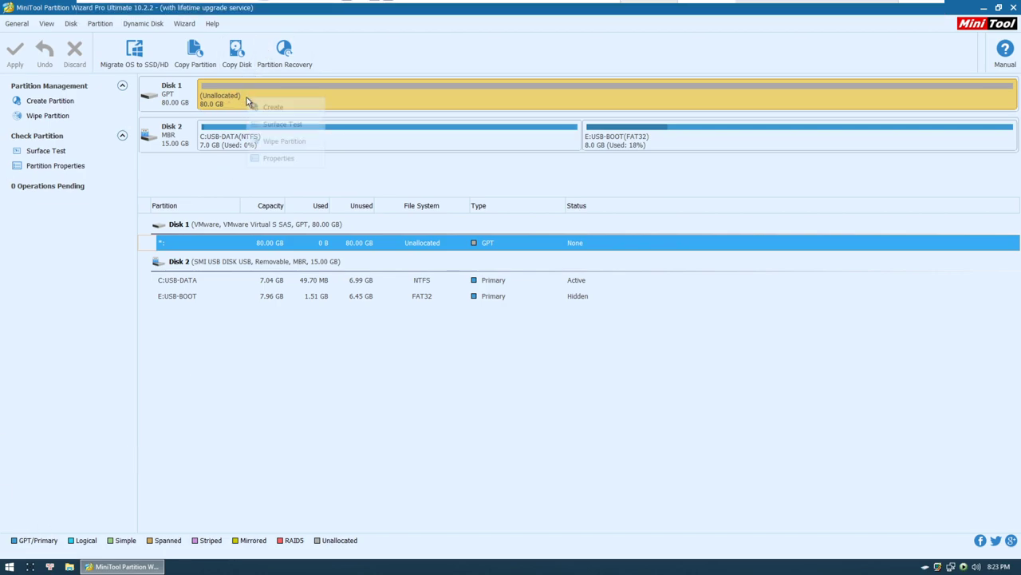
{"action": "left_click", "coordinate": [206, 101]}
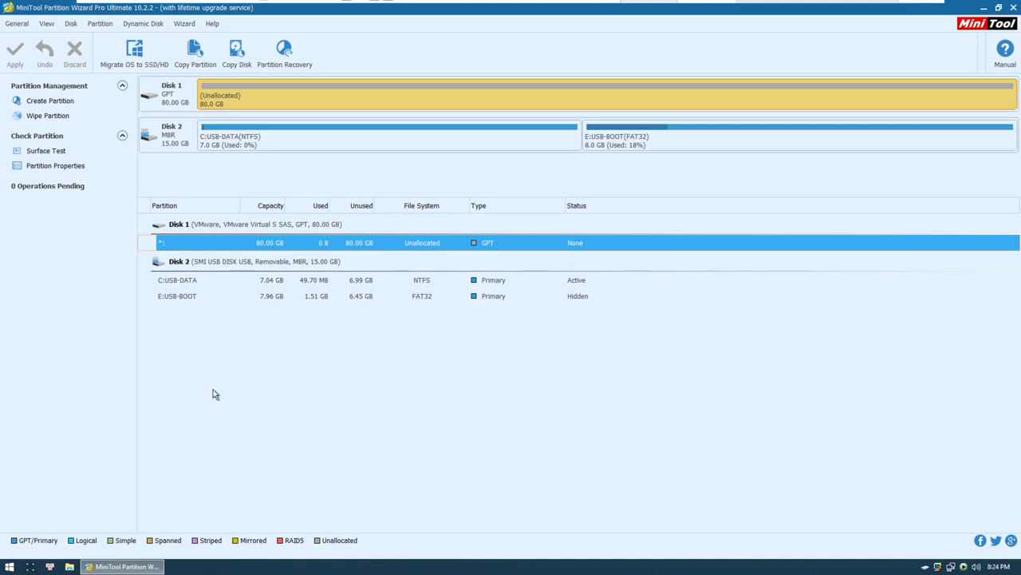
{"action": "right_click", "coordinate": [213, 102]}
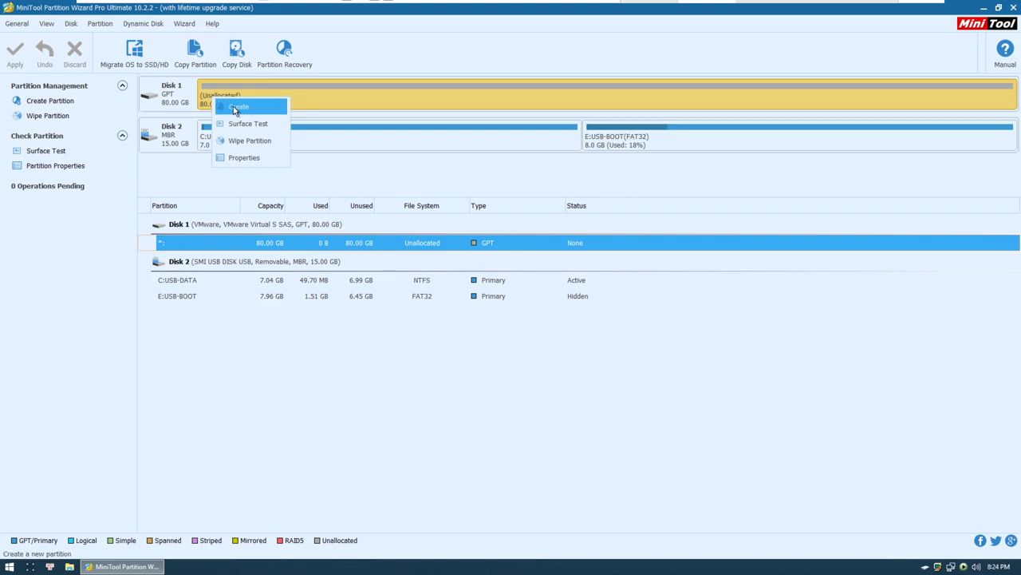
{"action": "left_click", "coordinate": [235, 108]}
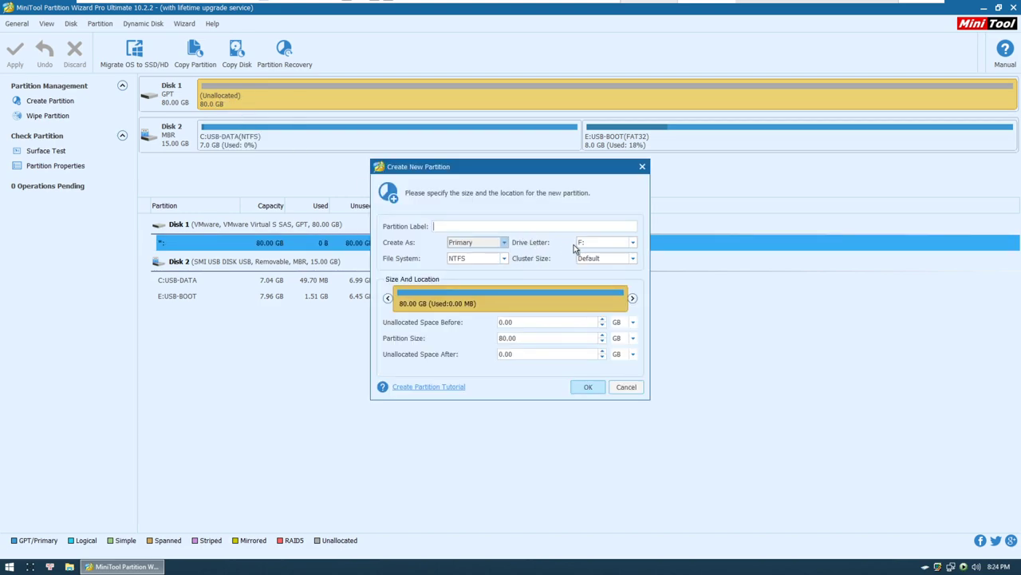
Step: Choose None as the new partition's drive letter and FAT32 as its file system
{"action": "left_click", "coordinate": [600, 243]}
{"action": "left_click", "coordinate": [600, 244]}
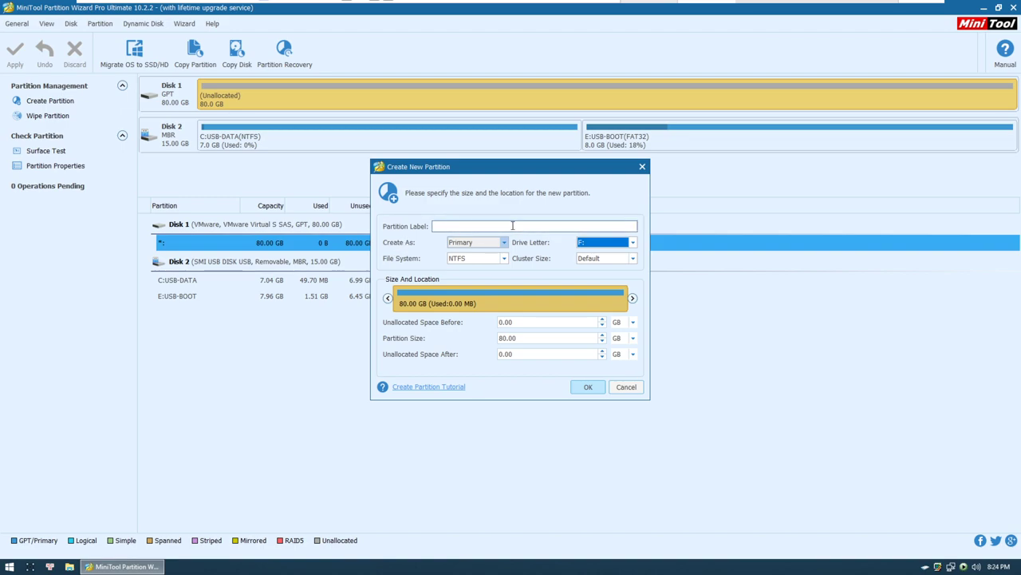
{"action": "left_click", "coordinate": [587, 245]}
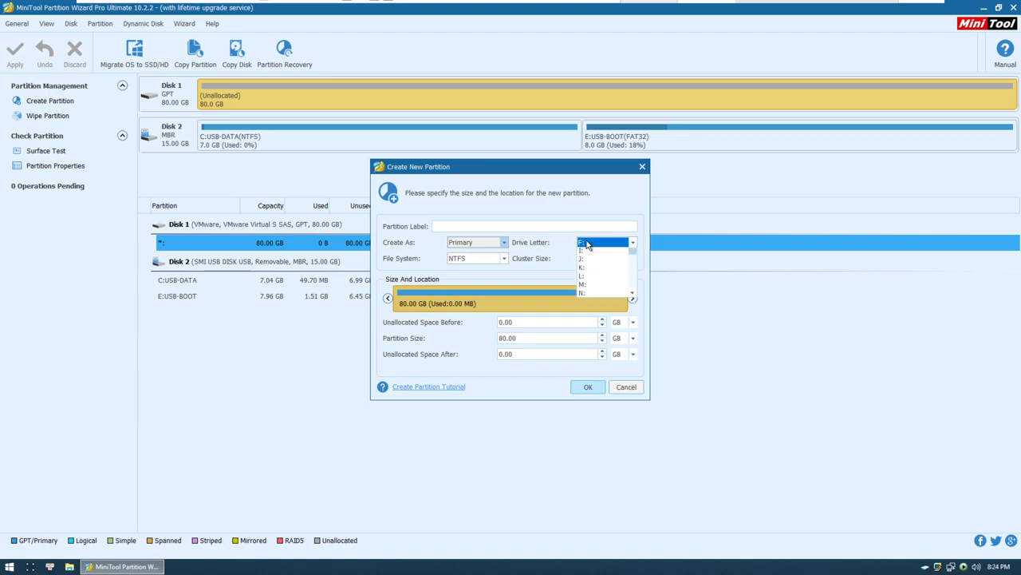
{"action": "left_click", "coordinate": [582, 254]}
{"action": "left_click", "coordinate": [474, 260]}
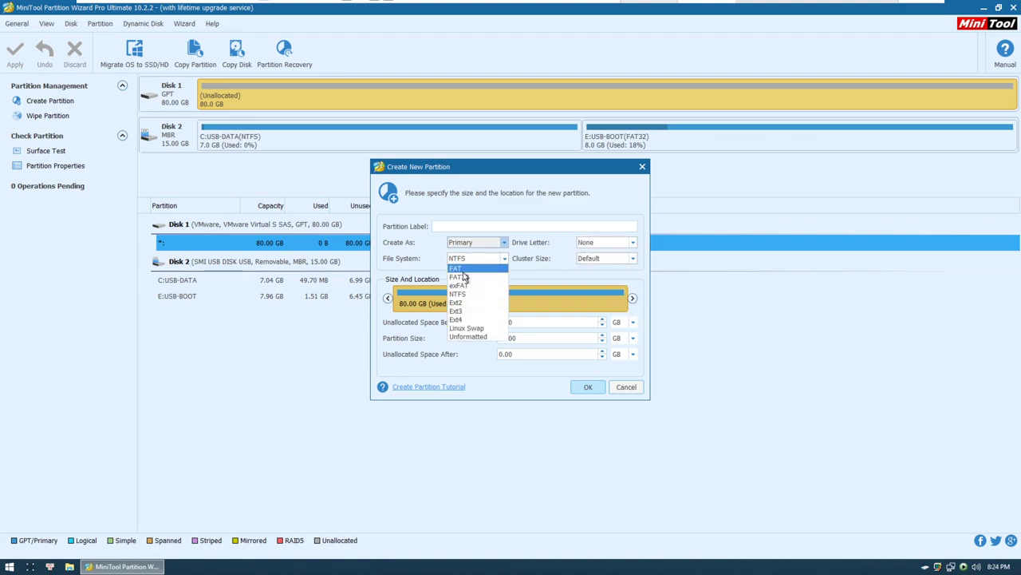
{"action": "left_click", "coordinate": [469, 277]}
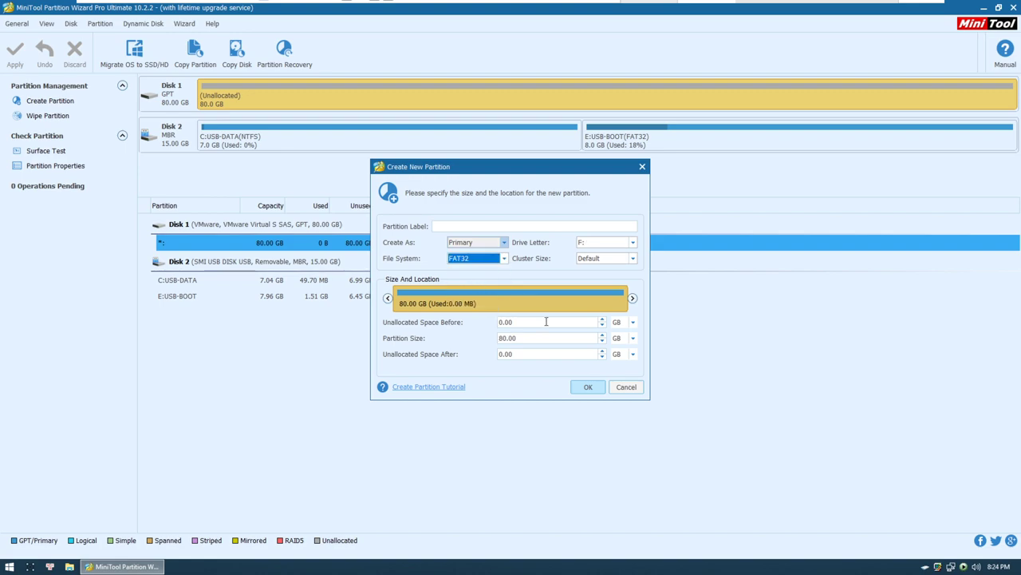
Step: Set the new partition's size to 200 MB and confirm its creation
{"action": "left_click", "coordinate": [633, 339]}
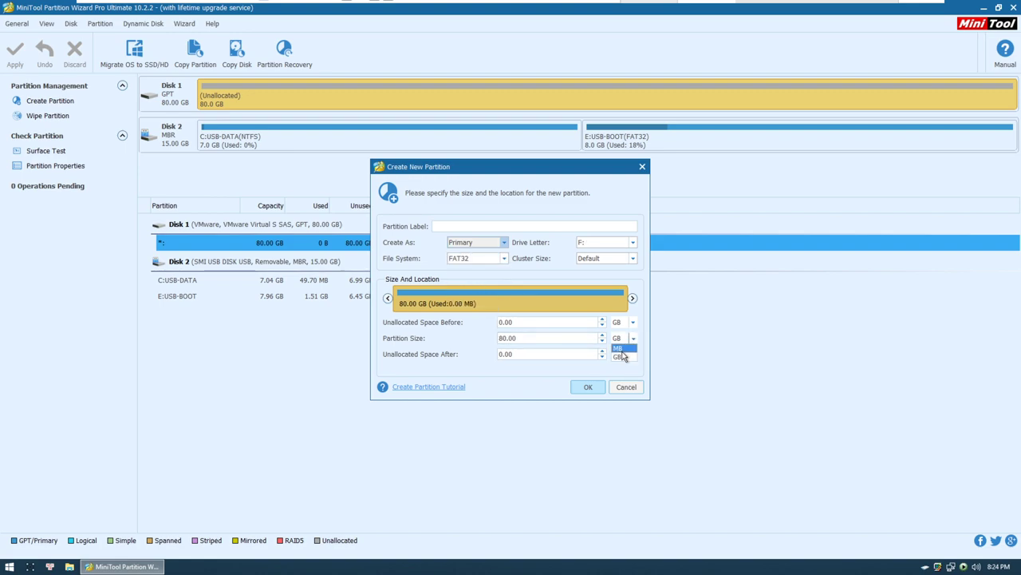
{"action": "left_click", "coordinate": [618, 349]}
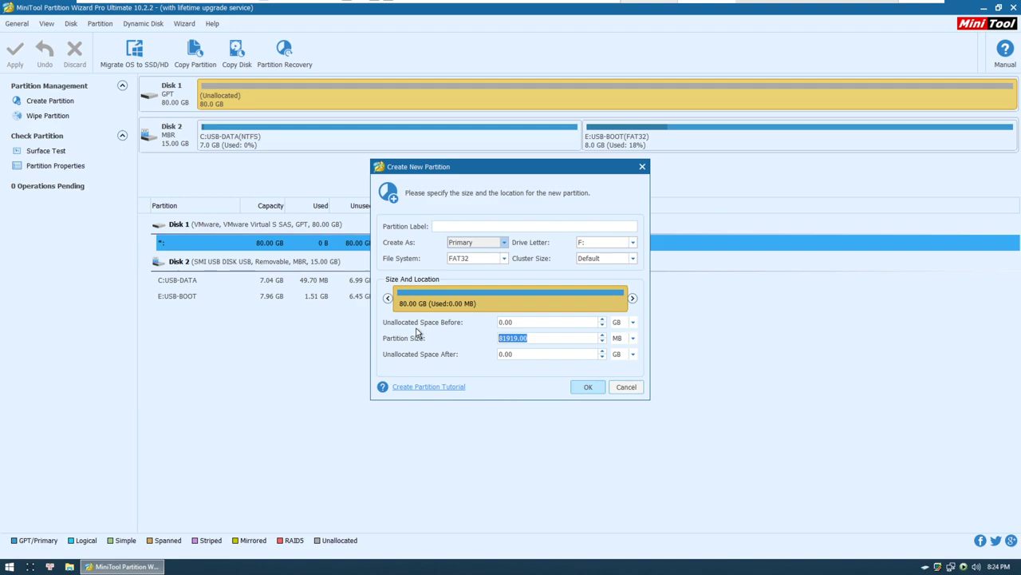
{"action": "type", "text": "200"}
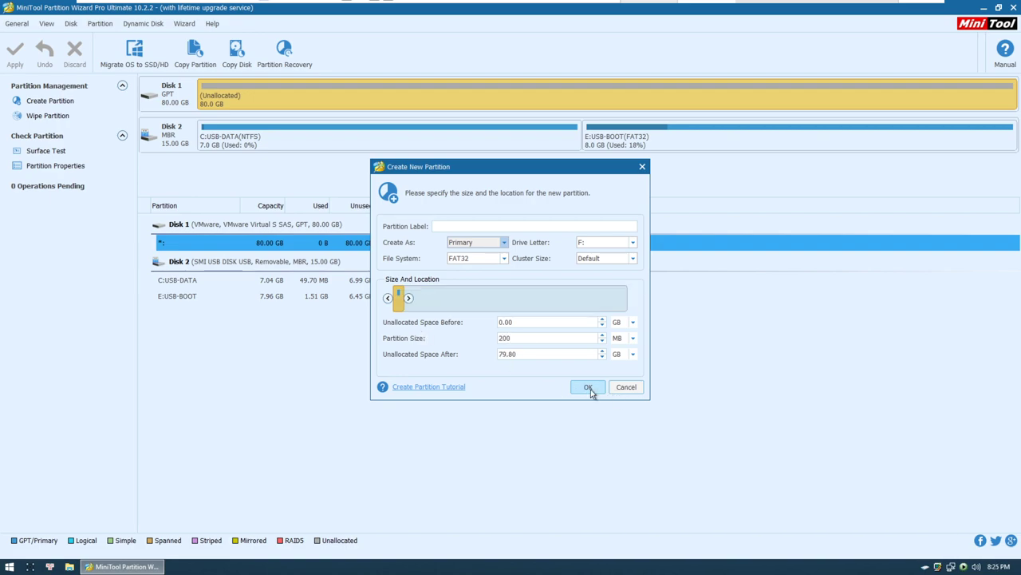
{"action": "left_click", "coordinate": [588, 387]}
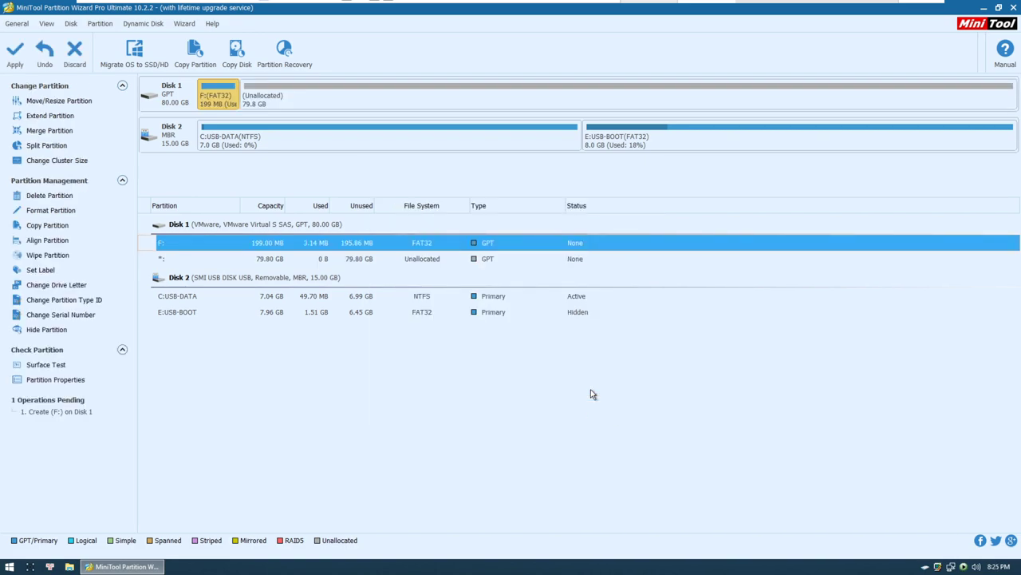
Step: Change the partition type ID of the FAT32 partition on Disk 1 to EFI System Partition
{"action": "right_click", "coordinate": [219, 98]}
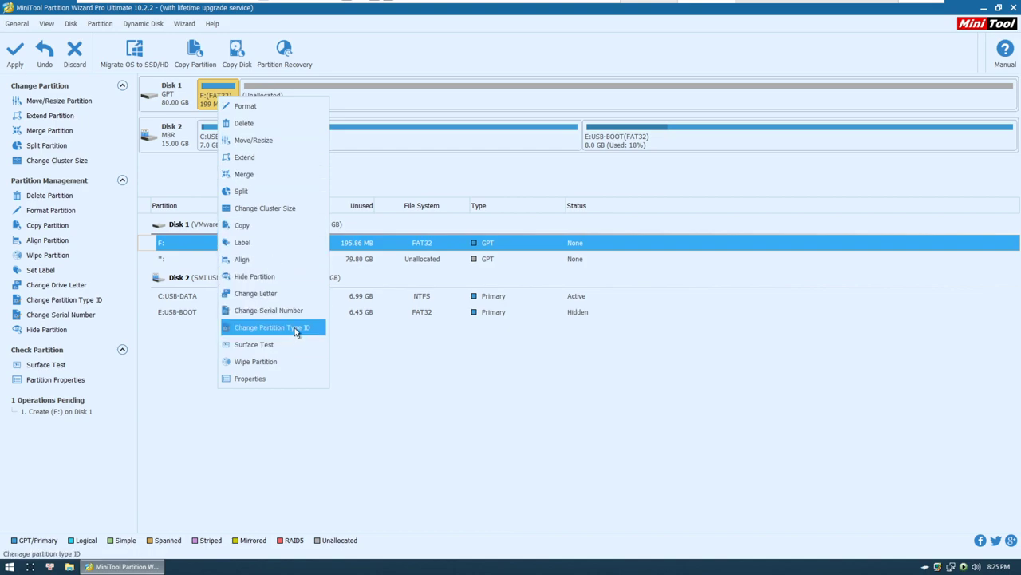
{"action": "right_click", "coordinate": [210, 90]}
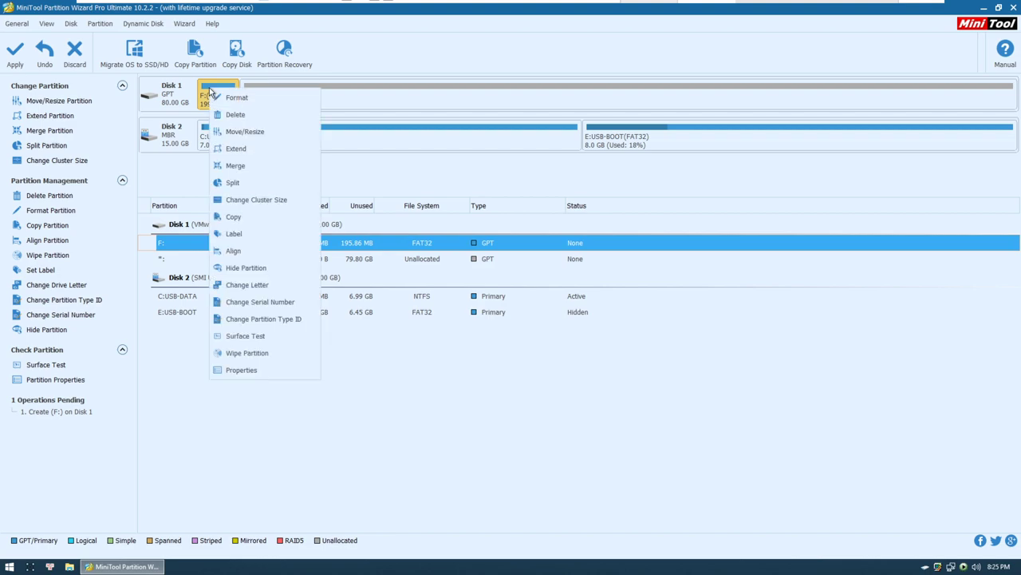
{"action": "left_click", "coordinate": [280, 320]}
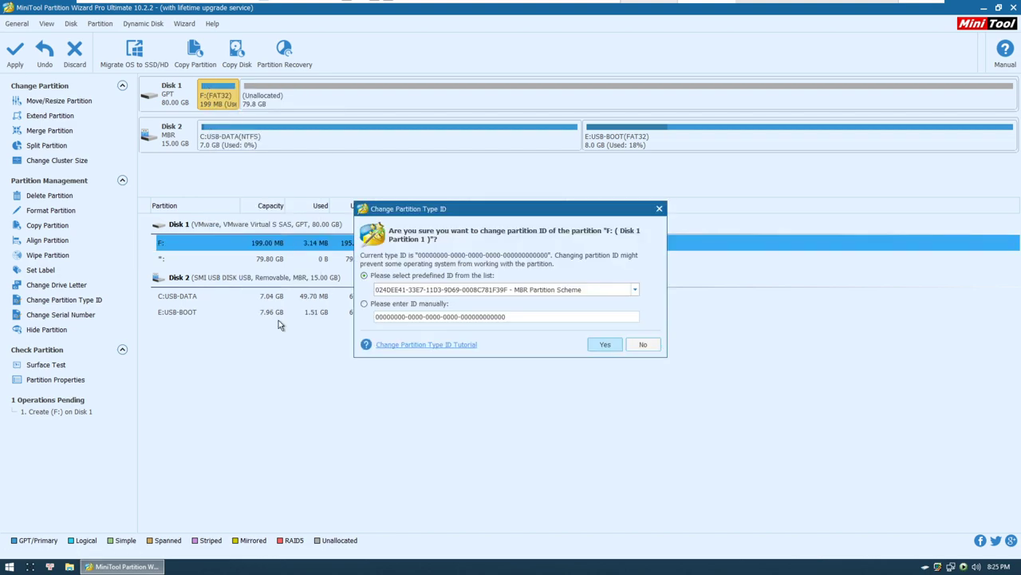
{"action": "left_click", "coordinate": [486, 293]}
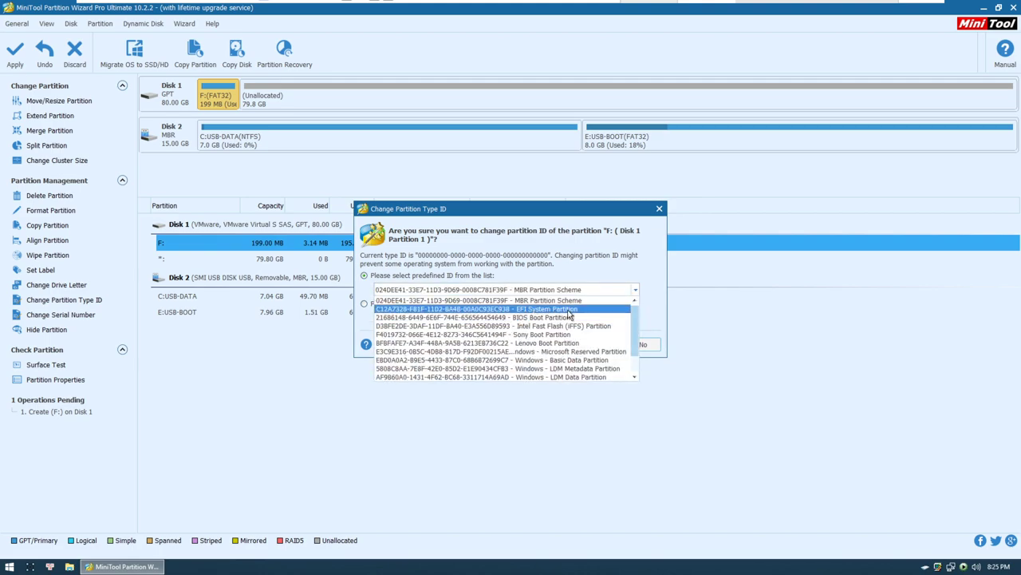
{"action": "left_click", "coordinate": [569, 310]}
{"action": "left_click", "coordinate": [603, 345]}
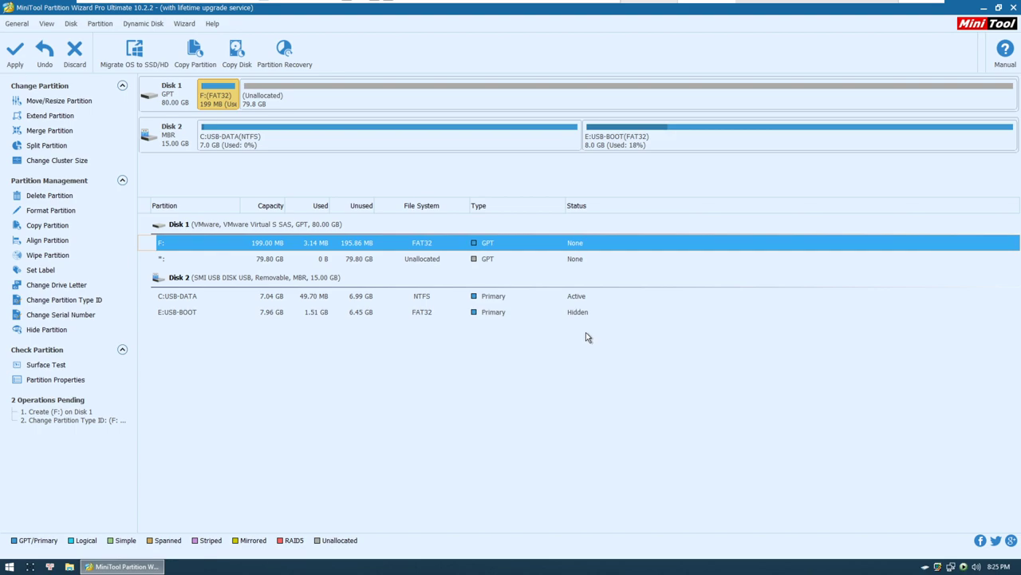
Step: Create a 600 MB primary NTFS partition with drive letter None in Disk 1's unallocated space
{"action": "right_click", "coordinate": [278, 98]}
{"action": "left_click", "coordinate": [291, 105]}
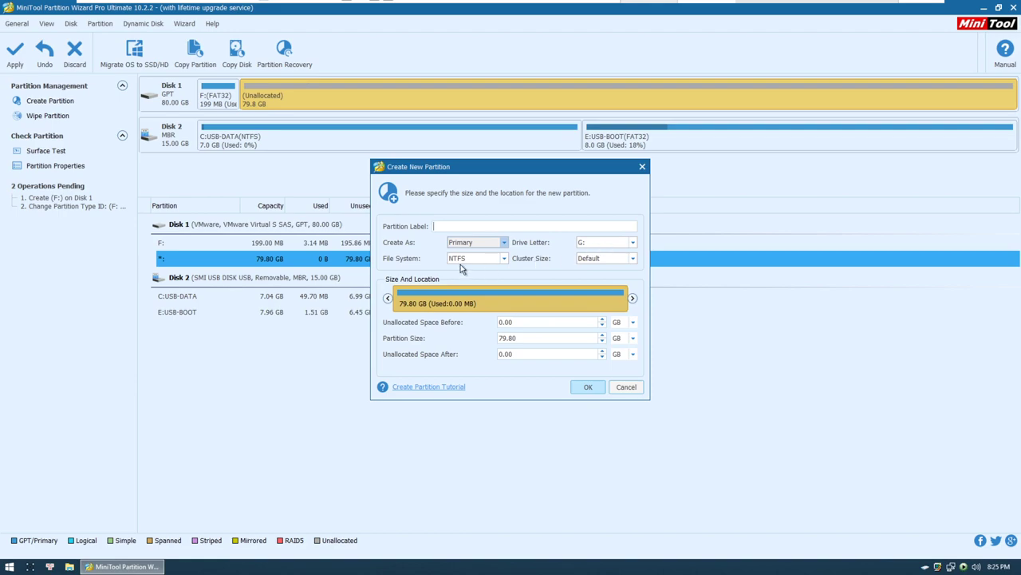
{"action": "left_click", "coordinate": [604, 248]}
{"action": "left_click", "coordinate": [597, 256]}
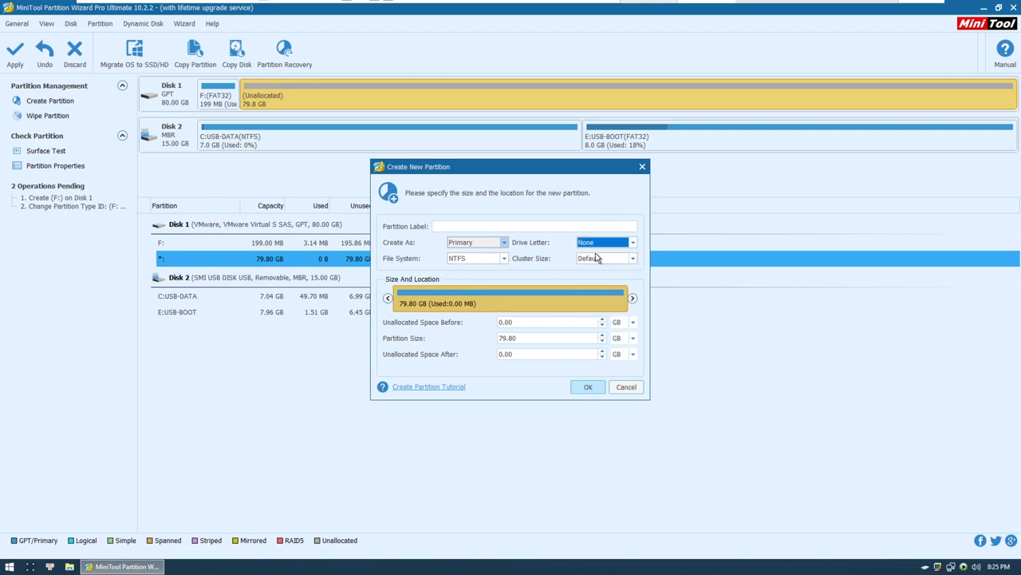
{"action": "left_click", "coordinate": [619, 337]}
{"action": "left_click", "coordinate": [619, 355]}
{"action": "double_click", "coordinate": [572, 342]}
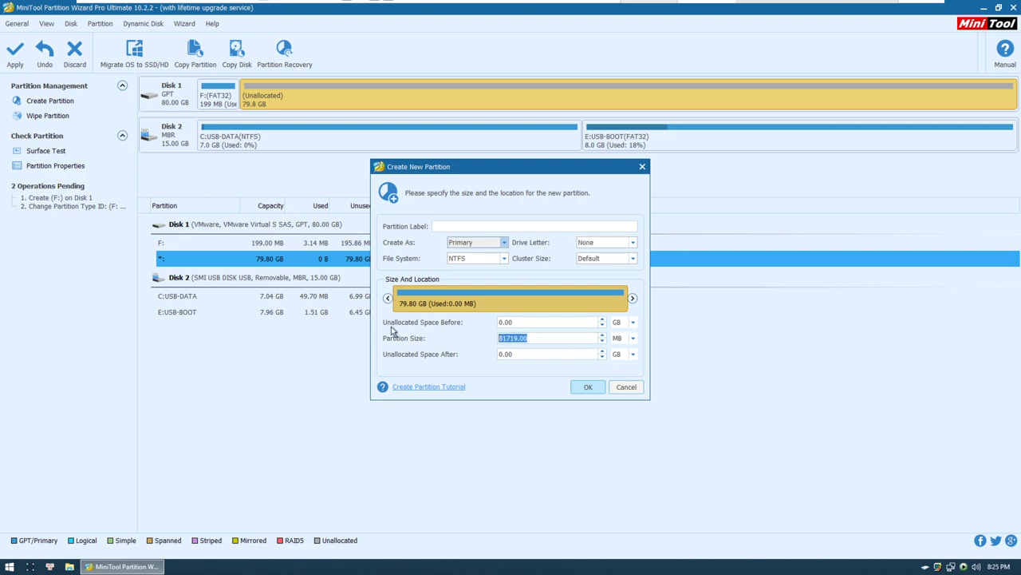
{"action": "type", "text": "600"}
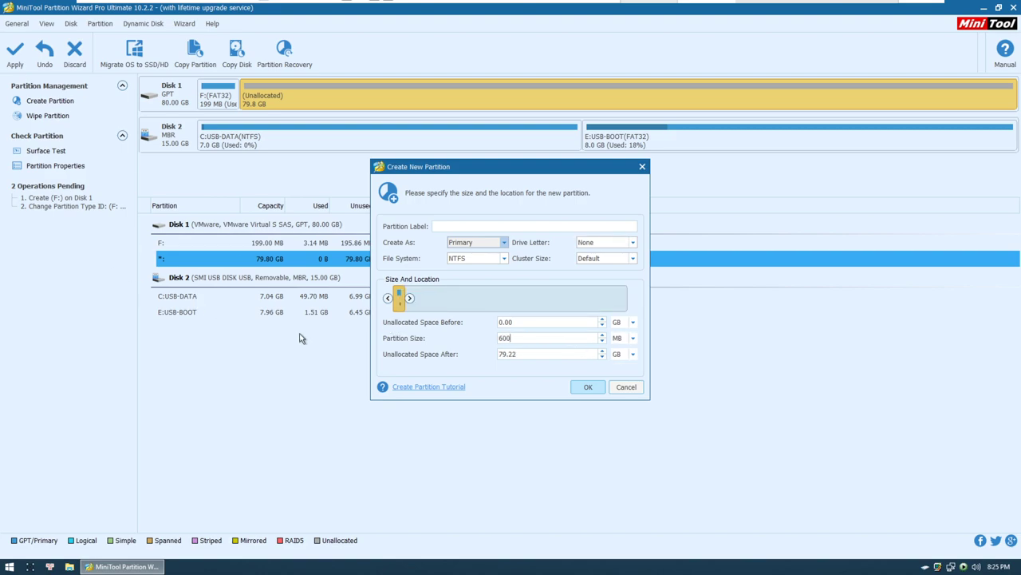
{"action": "left_click", "coordinate": [586, 388]}
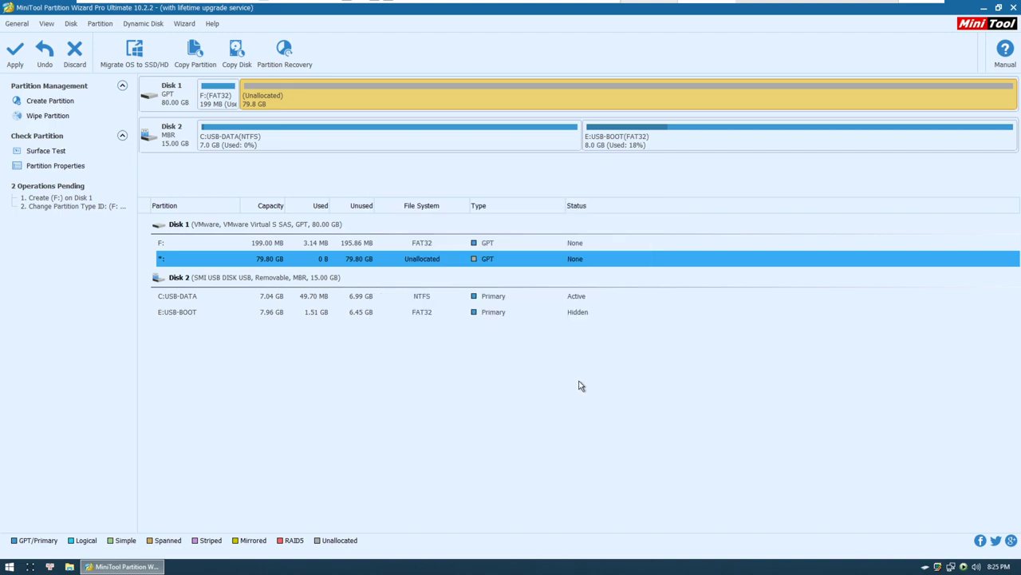
Step: Change the 600 MB NTFS partition's type ID to Windows - Recovery Environment
{"action": "right_click", "coordinate": [257, 98]}
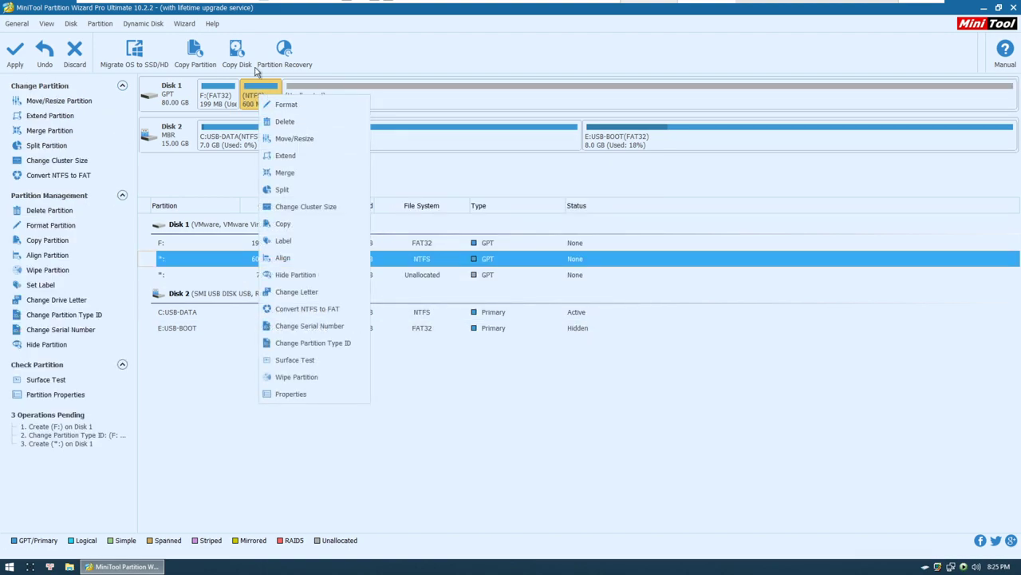
{"action": "left_click", "coordinate": [344, 345]}
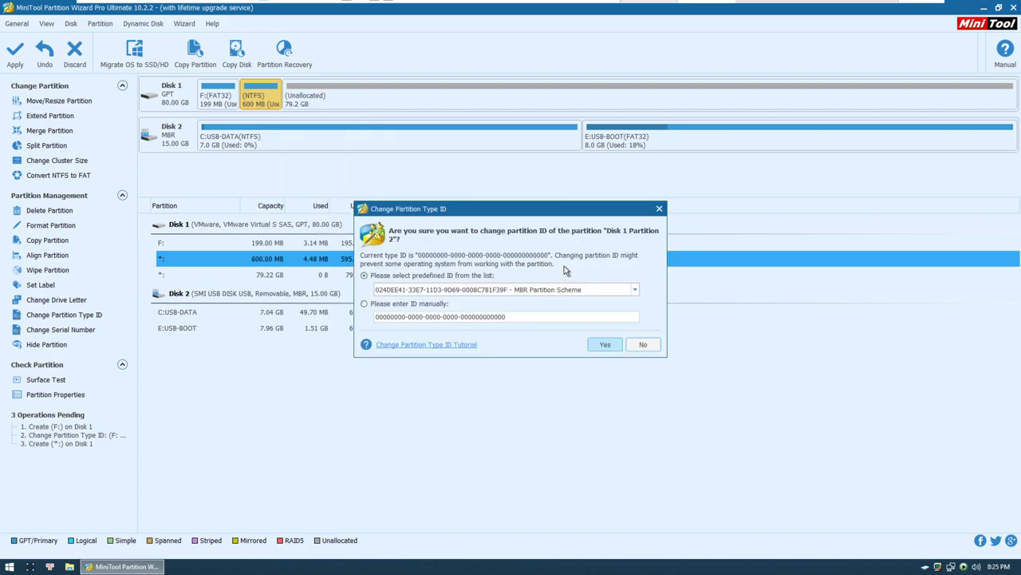
{"action": "left_click", "coordinate": [549, 290]}
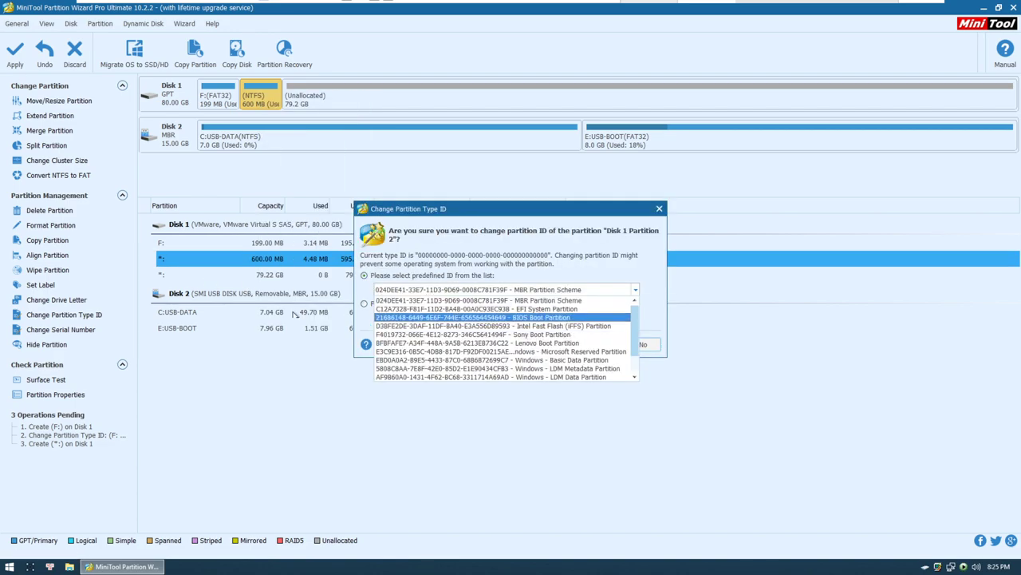
{"action": "scroll", "coordinate": [477, 347], "scroll_direction": "down", "scroll_amount": 1}
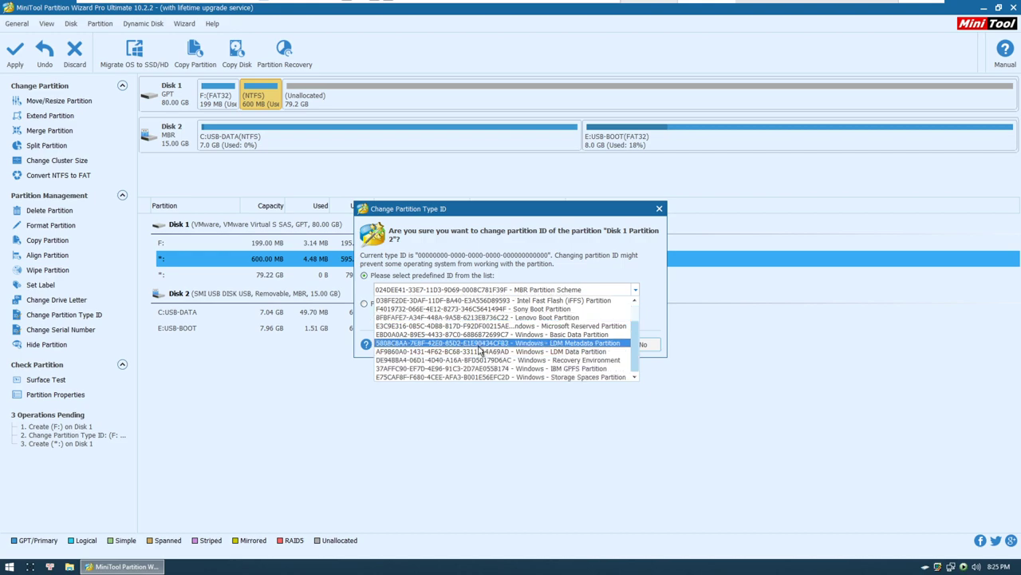
{"action": "left_click", "coordinate": [557, 360]}
{"action": "left_click", "coordinate": [604, 344]}
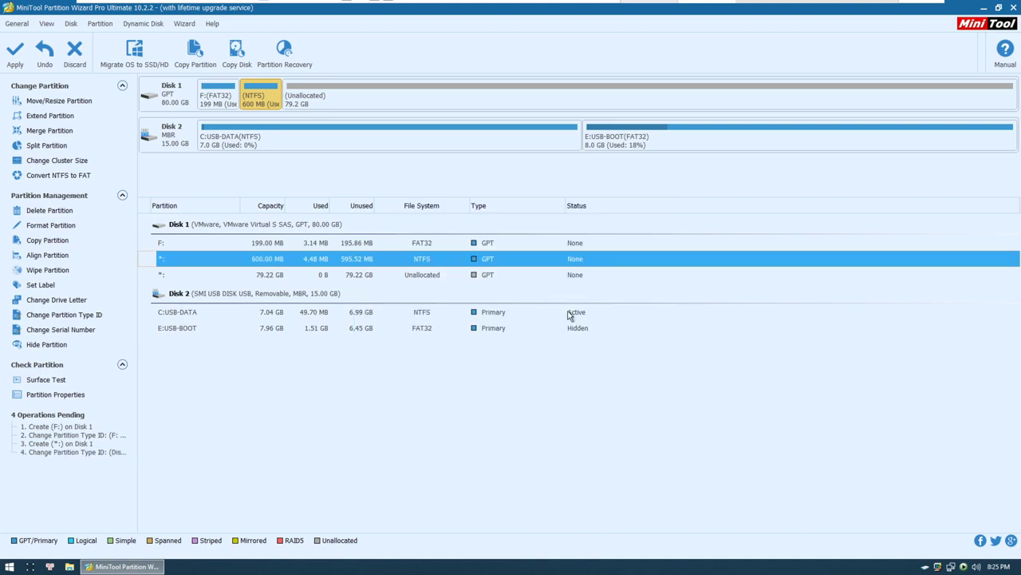
Step: Create an 800 MB primary NTFS partition with drive letter None in the remaining unallocated space of Disk 1
{"action": "right_click", "coordinate": [344, 100]}
{"action": "left_click", "coordinate": [364, 106]}
{"action": "left_click", "coordinate": [593, 245]}
{"action": "left_click", "coordinate": [590, 253]}
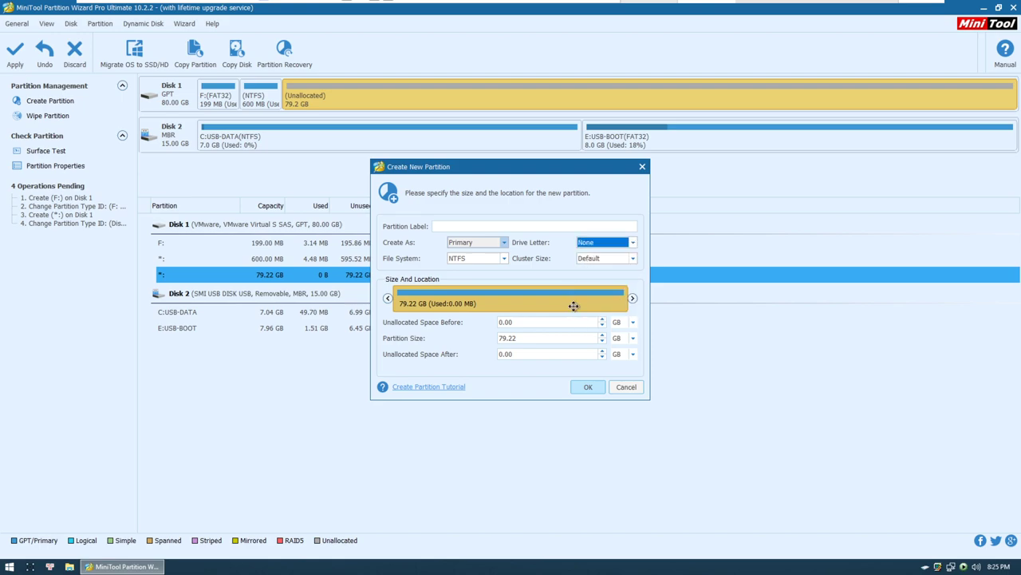
{"action": "left_click", "coordinate": [632, 338]}
{"action": "left_click", "coordinate": [620, 355]}
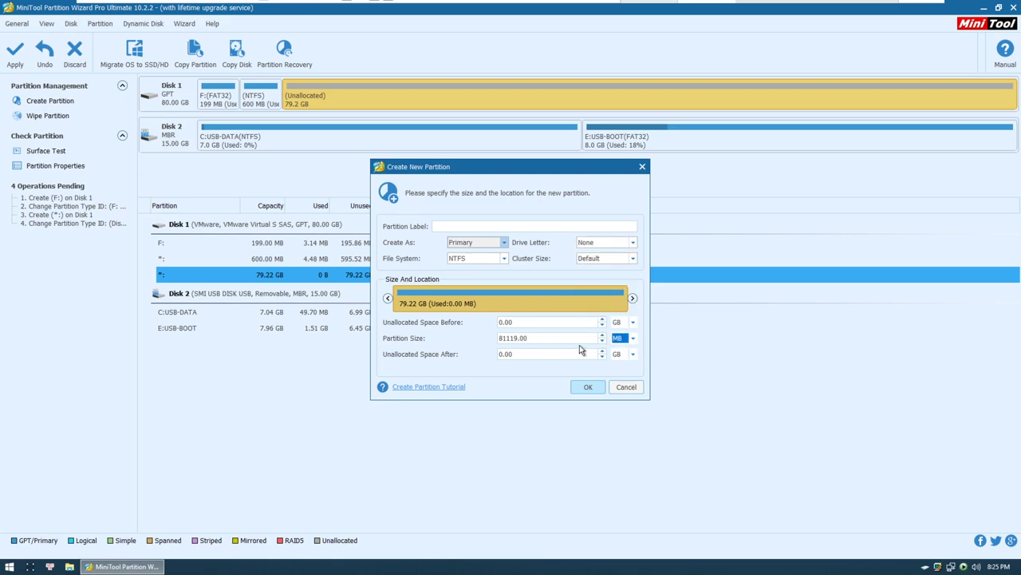
{"action": "double_click", "coordinate": [558, 340]}
{"action": "key", "text": "BackSpace"}
{"action": "type", "text": "8"}
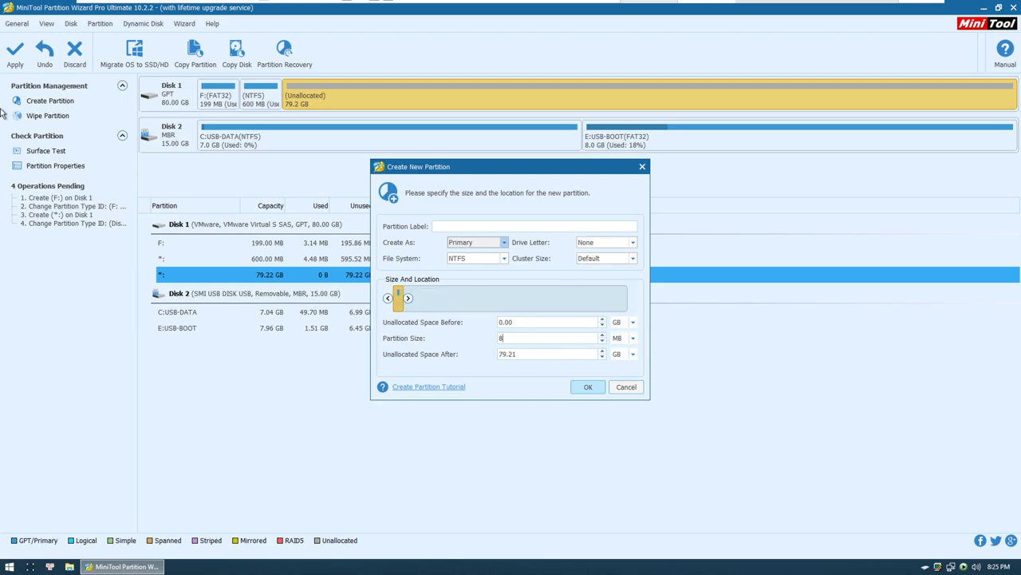
{"action": "type", "text": "00"}
{"action": "left_click", "coordinate": [589, 388]}
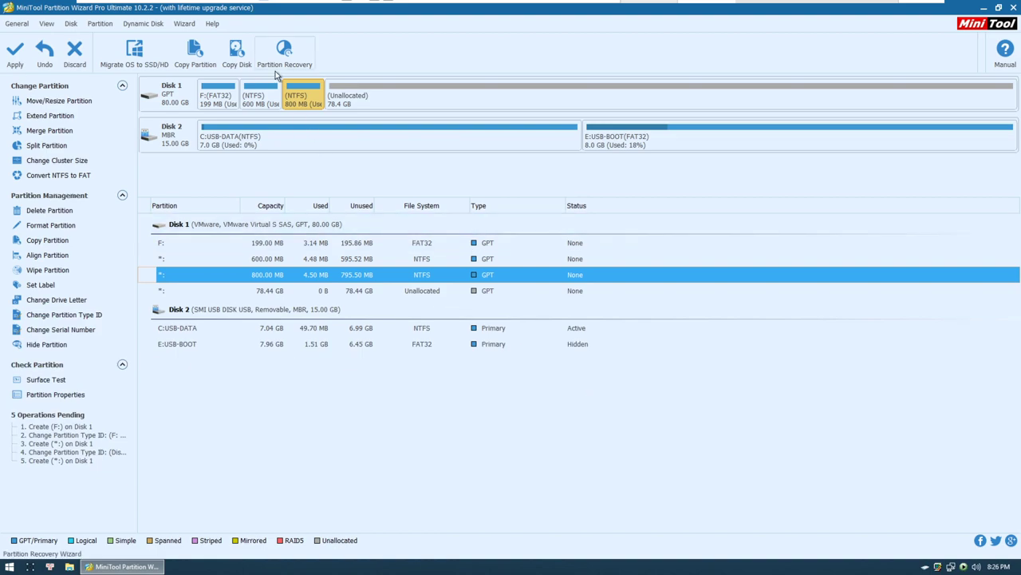
Step: Change the 800 MB partition's type ID to Windows - Microsoft Reserved Partition and apply all pending operations
{"action": "right_click", "coordinate": [303, 103]}
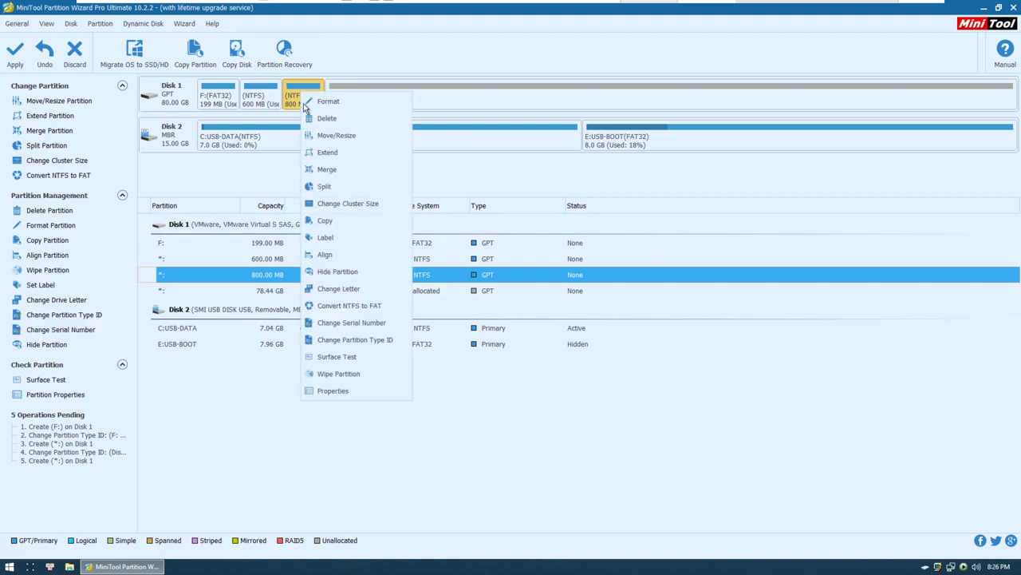
{"action": "left_click", "coordinate": [375, 343]}
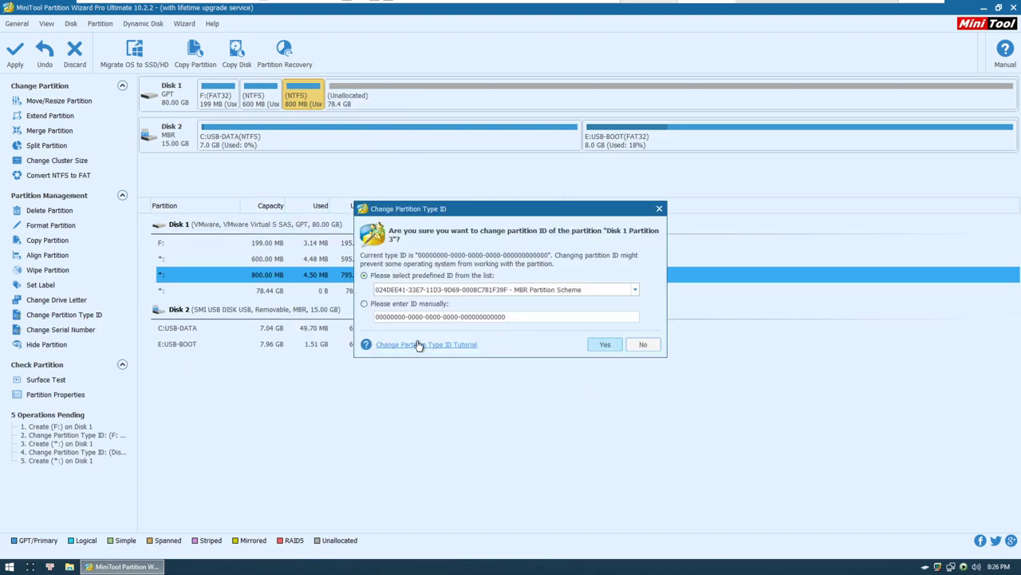
{"action": "left_click", "coordinate": [582, 292]}
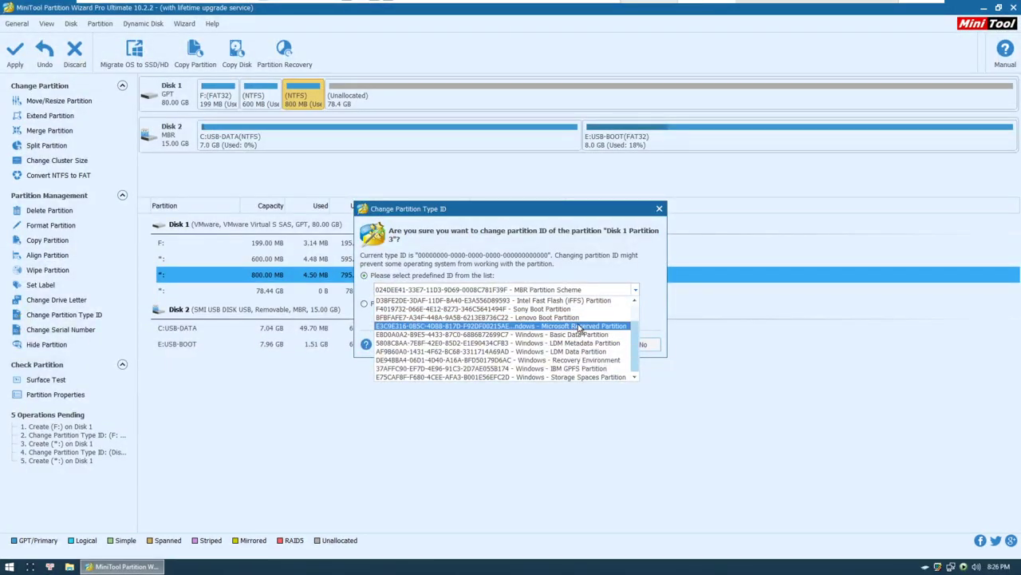
{"action": "left_click", "coordinate": [582, 326]}
{"action": "left_click", "coordinate": [605, 345]}
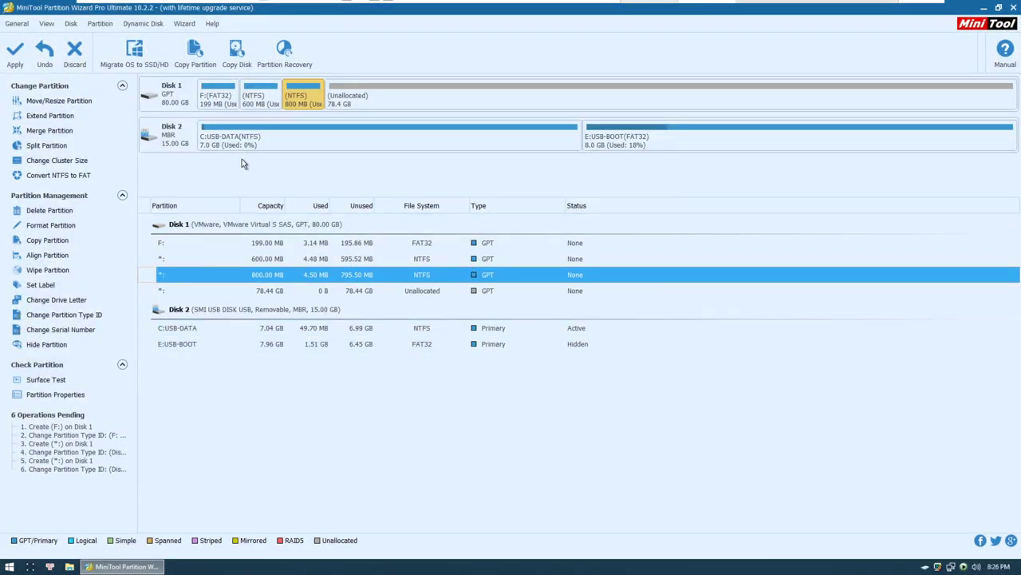
{"action": "left_click", "coordinate": [6, 57]}
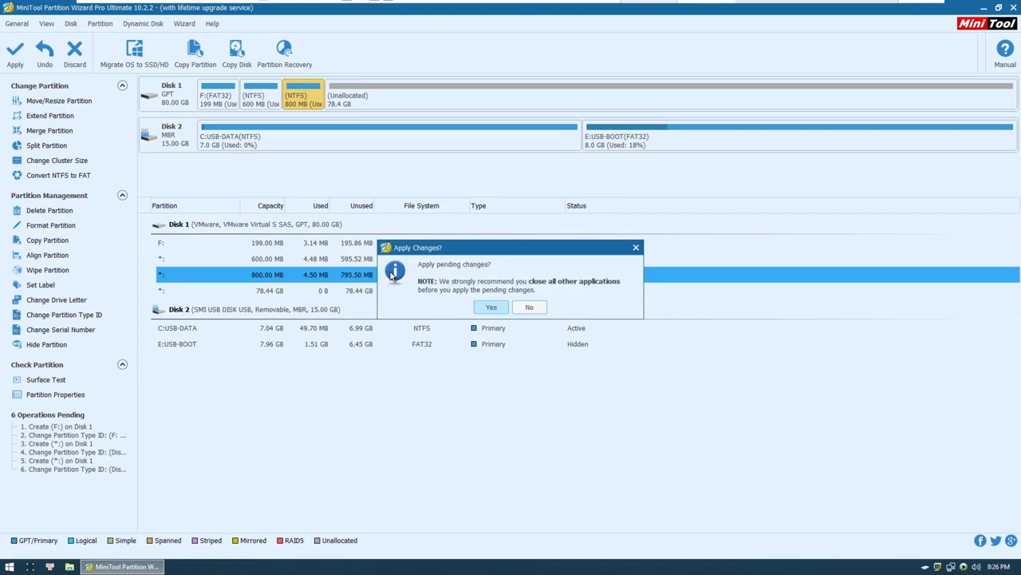
{"action": "left_click", "coordinate": [491, 310]}
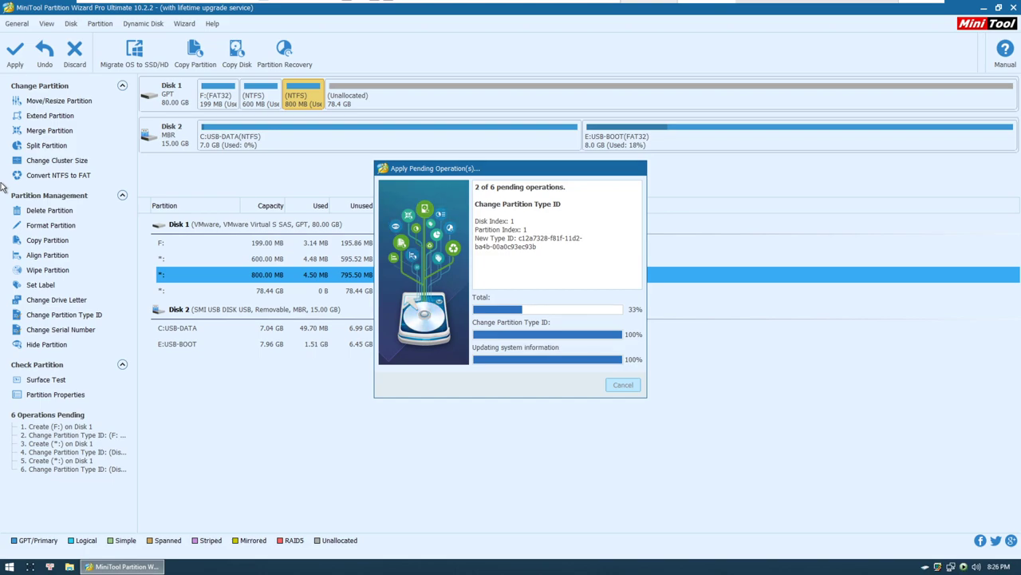
{"action": "mouse_move", "coordinate": [688, 7]}
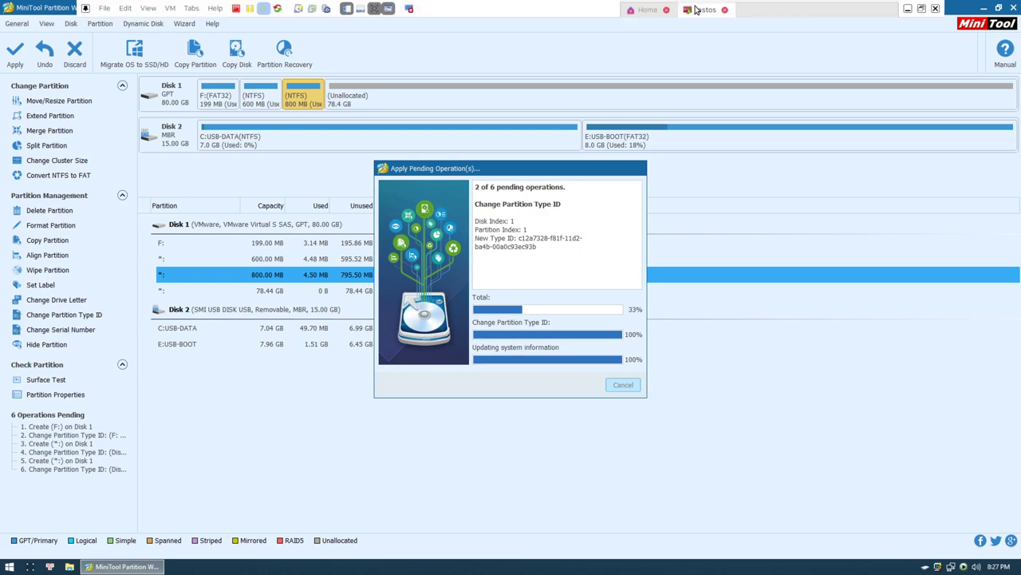
{"action": "left_click", "coordinate": [907, 8]}
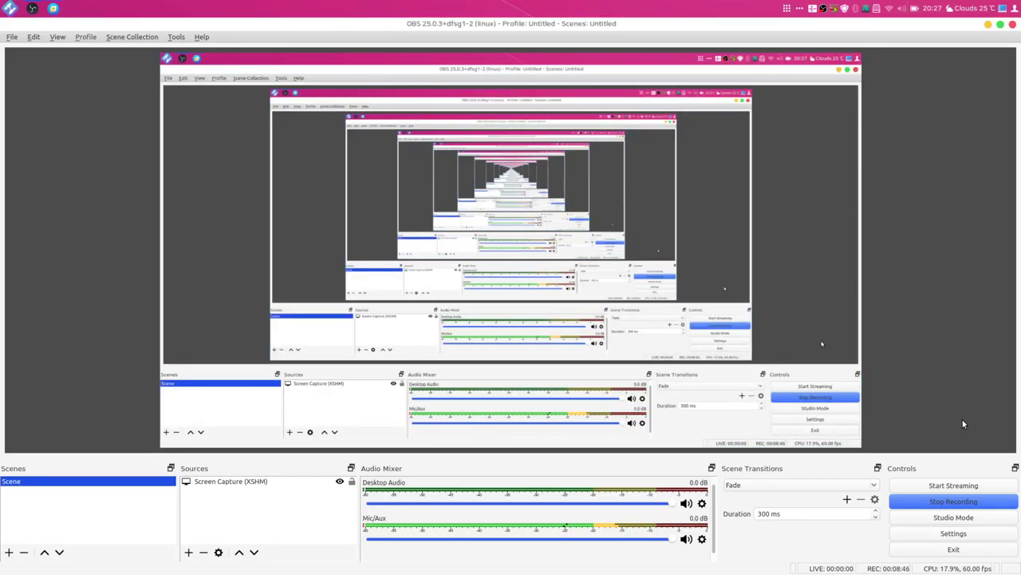
{"action": "left_click", "coordinate": [705, 558]}
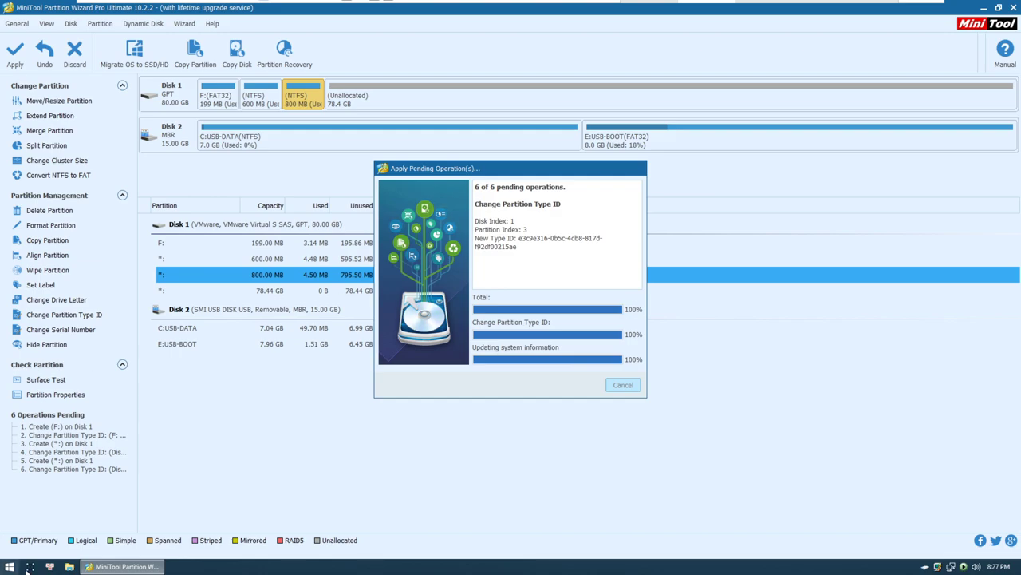
{"action": "mouse_move", "coordinate": [101, 572]}
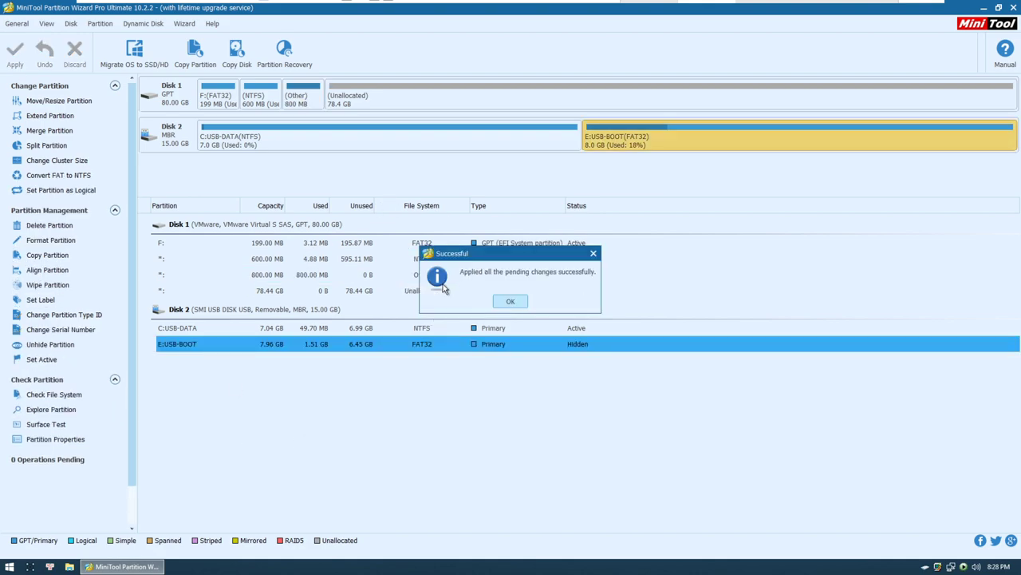
Step: Create a primary NTFS partition with drive letter G: from all the remaining unallocated space on Disk 1
{"action": "left_click", "coordinate": [511, 298]}
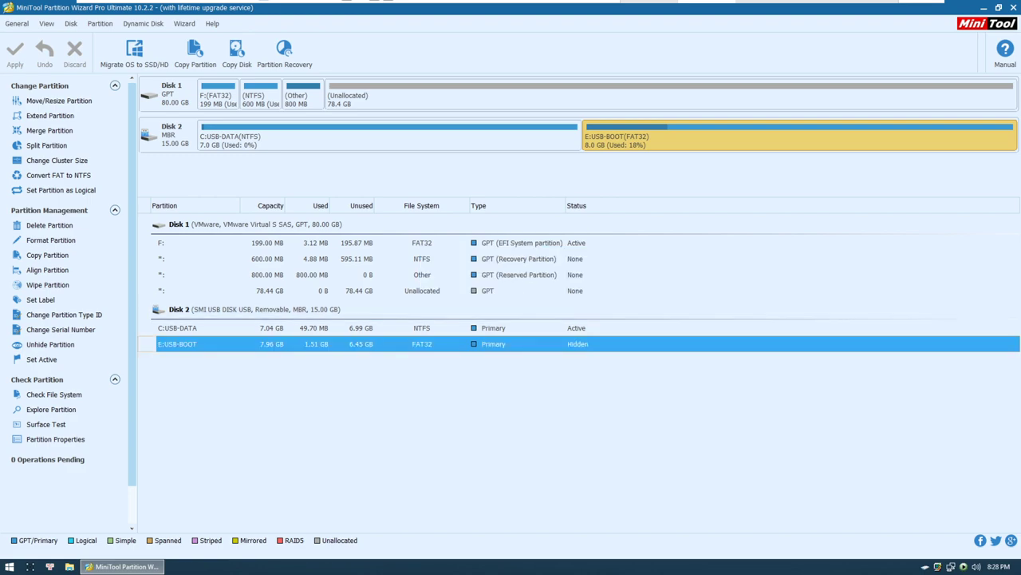
{"action": "right_click", "coordinate": [356, 92]}
{"action": "left_click", "coordinate": [372, 102]}
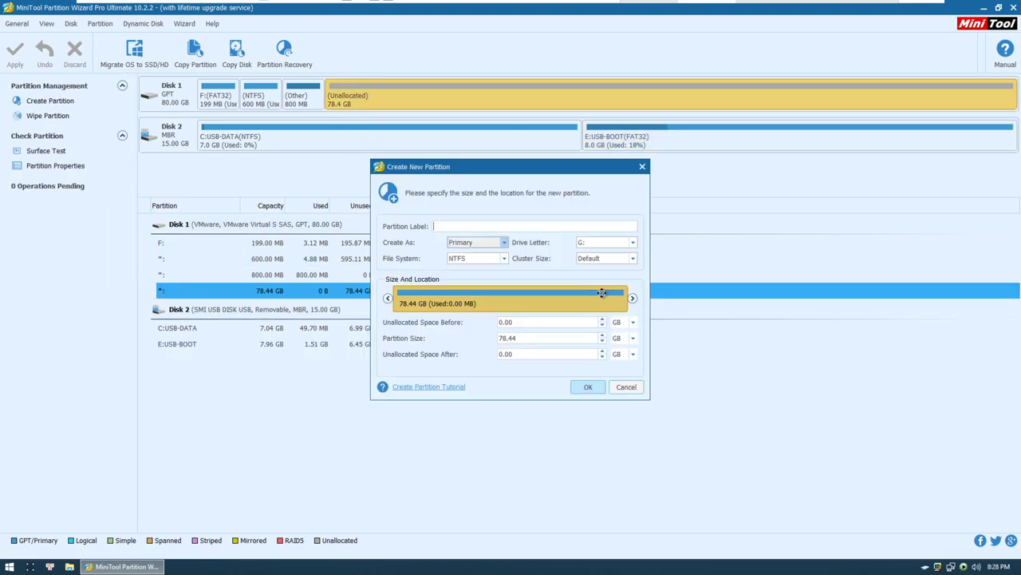
{"action": "left_click", "coordinate": [593, 246]}
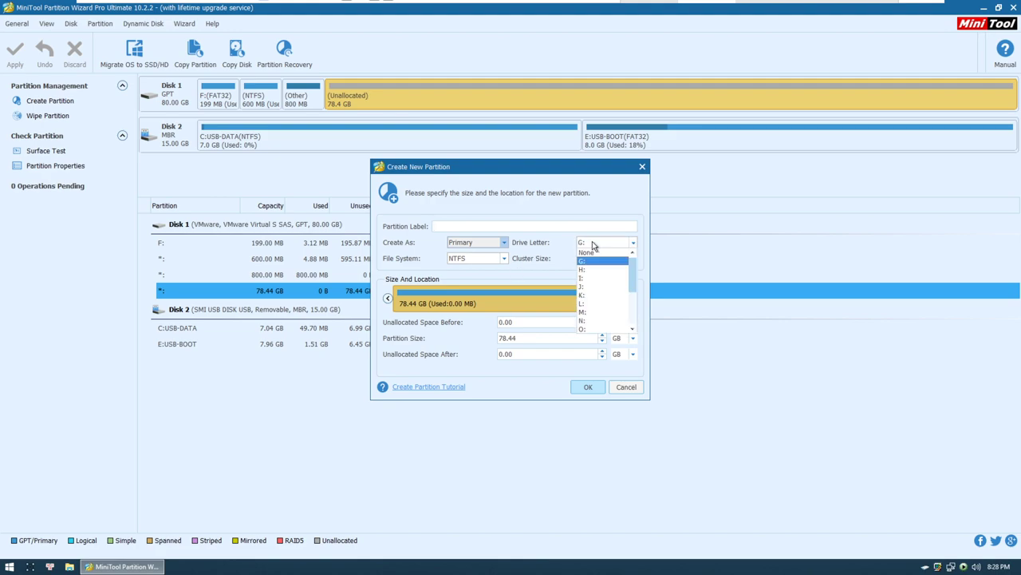
{"action": "left_click", "coordinate": [592, 256]}
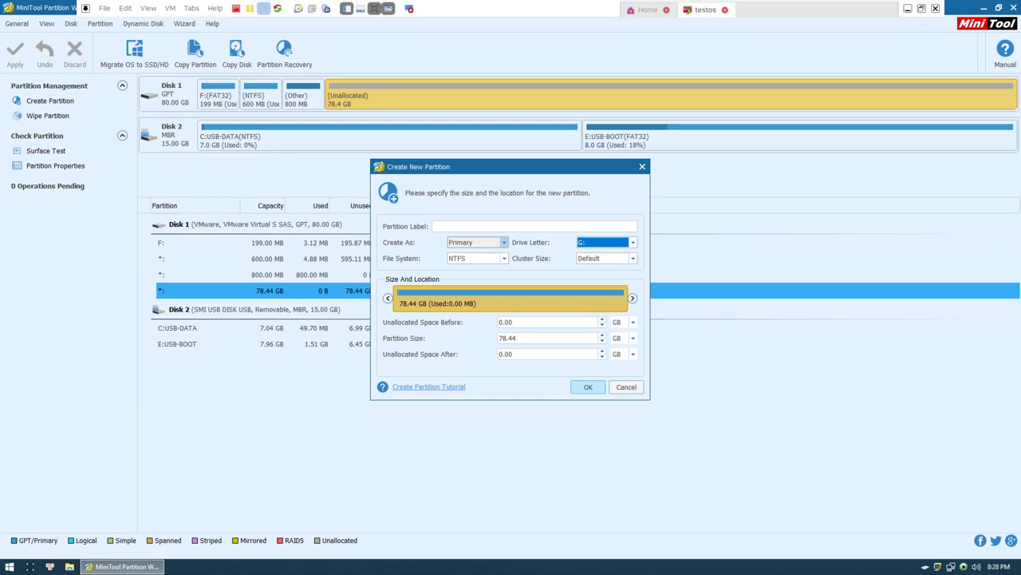
{"action": "left_click", "coordinate": [604, 242]}
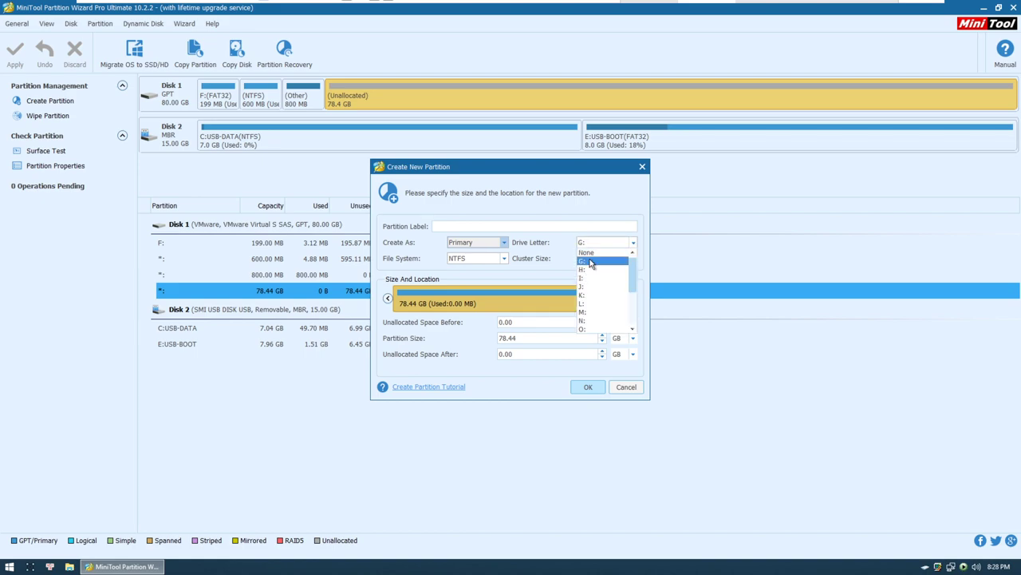
{"action": "left_click", "coordinate": [583, 261]}
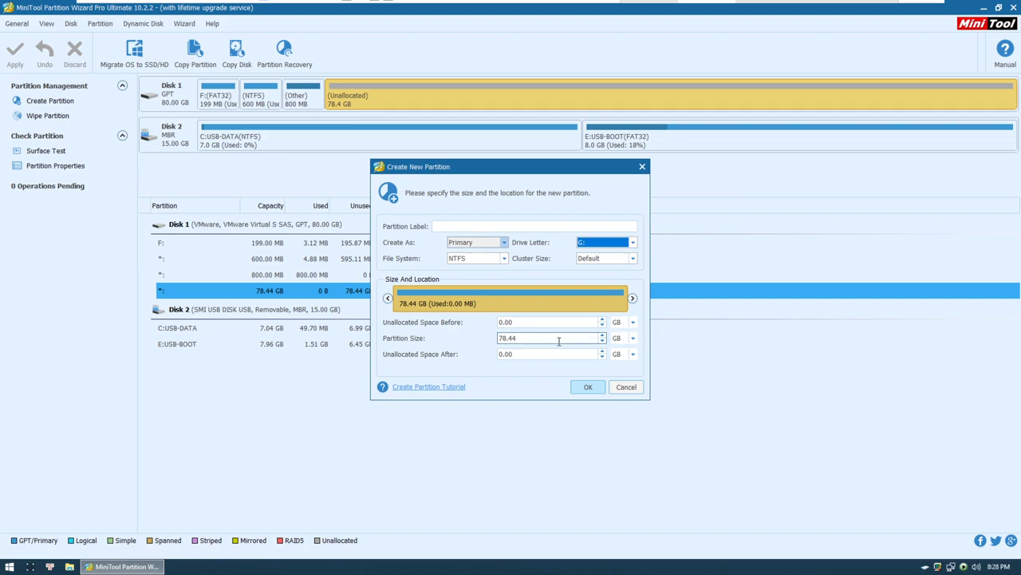
{"action": "left_click", "coordinate": [588, 388]}
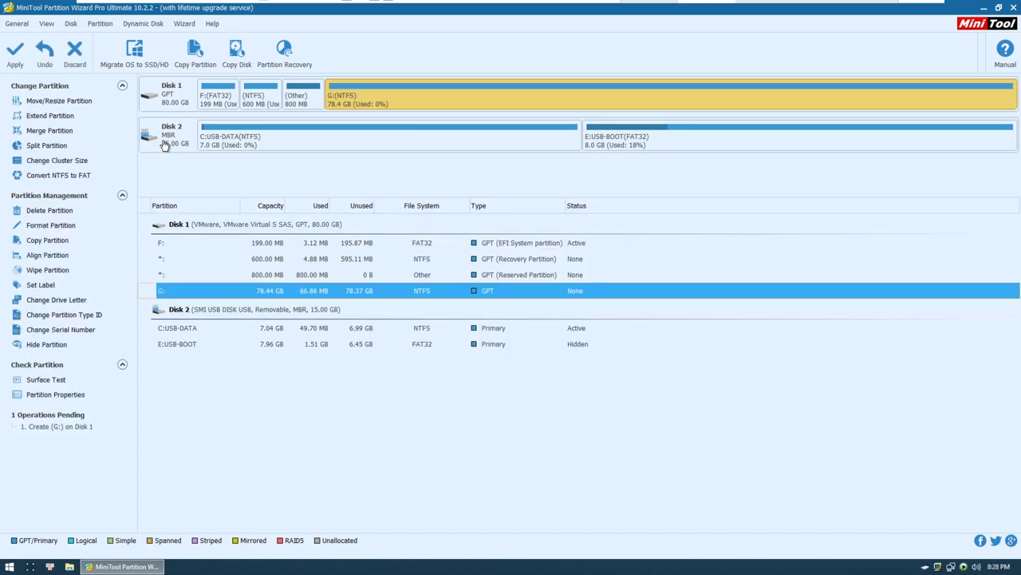
Step: Apply the pending creation of the G: partition and minimize the partition manager window
{"action": "left_click", "coordinate": [12, 65]}
{"action": "left_click", "coordinate": [491, 307]}
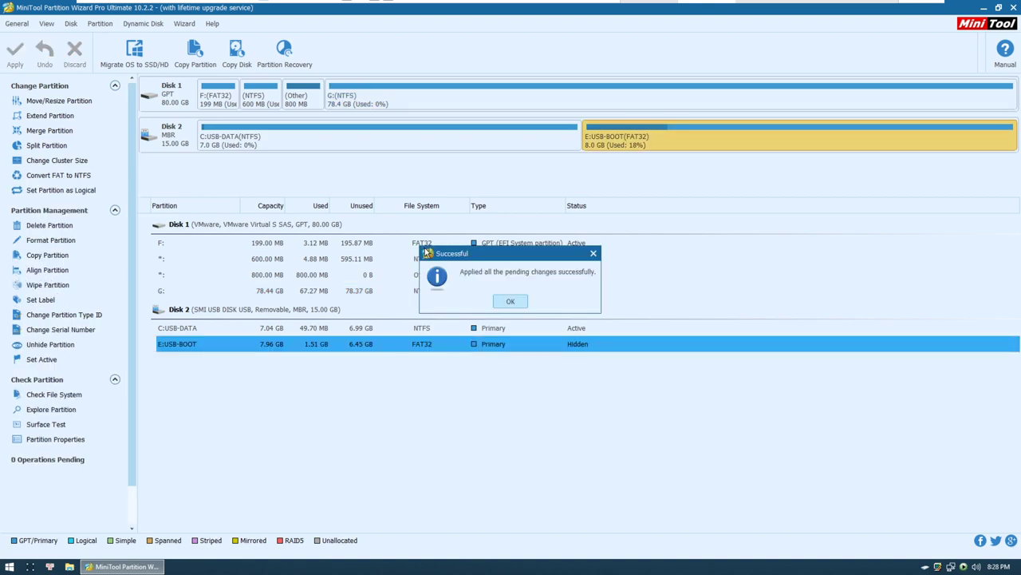
{"action": "left_click", "coordinate": [517, 302]}
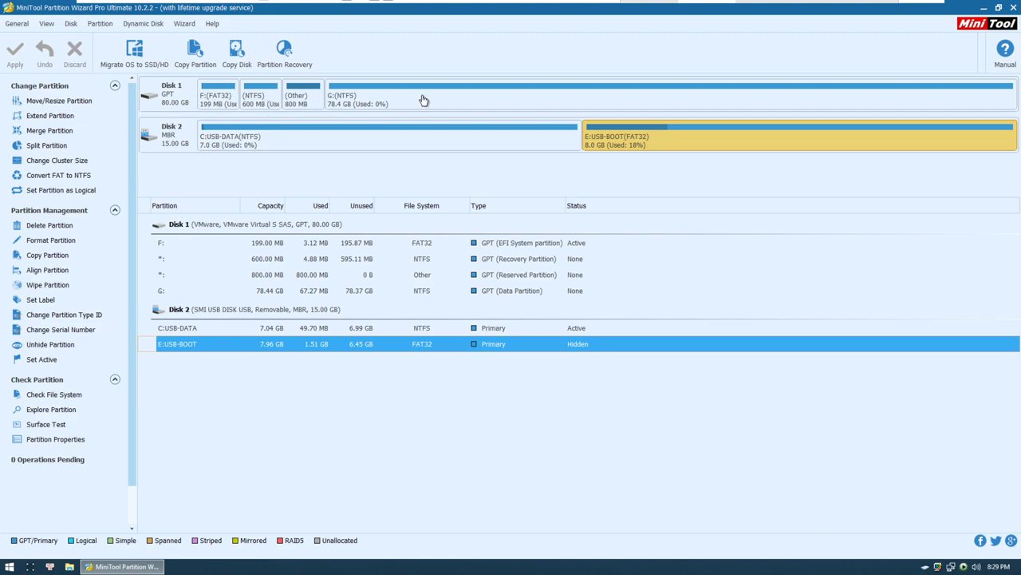
{"action": "left_click", "coordinate": [175, 98]}
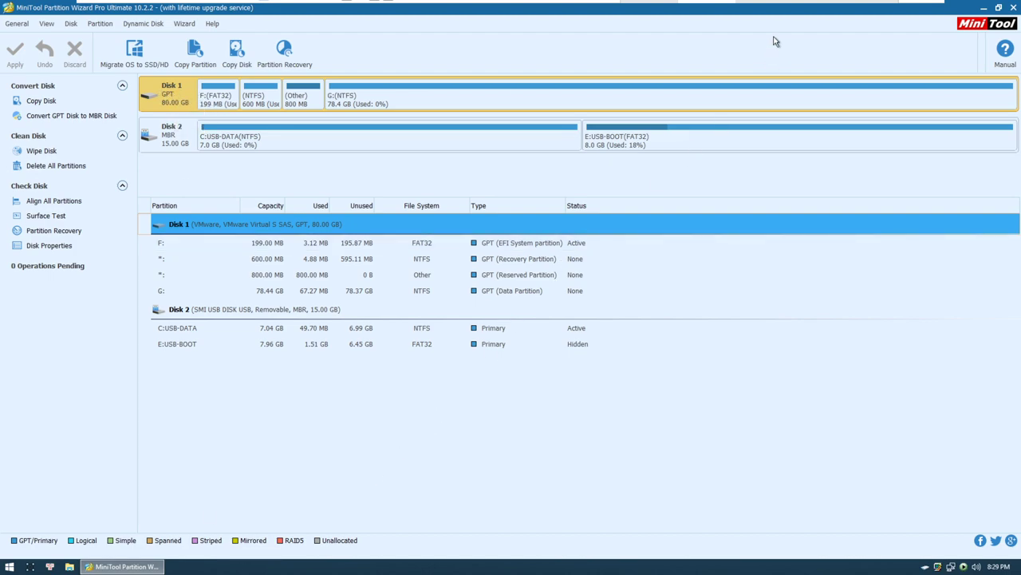
{"action": "left_click", "coordinate": [983, 8]}
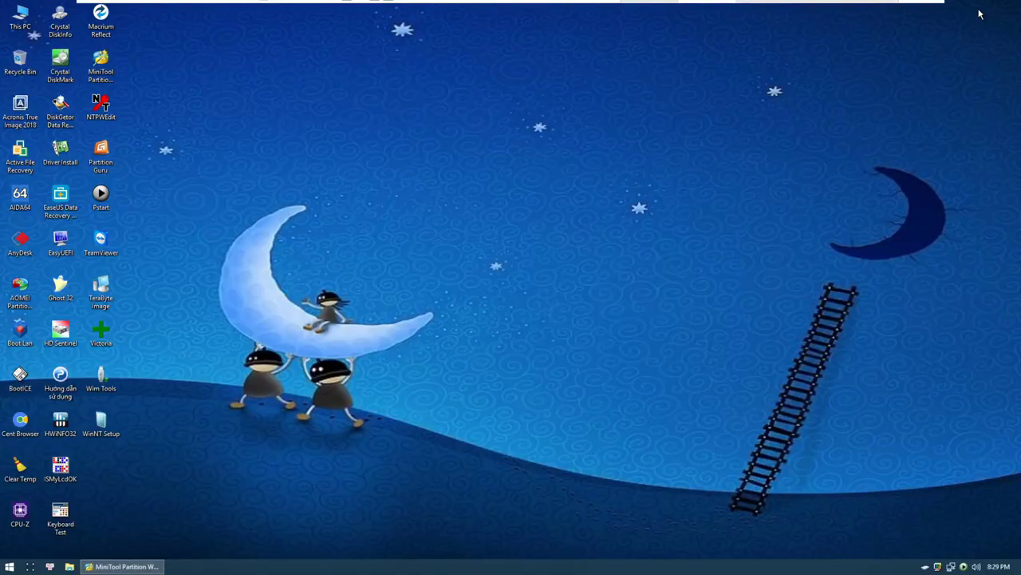